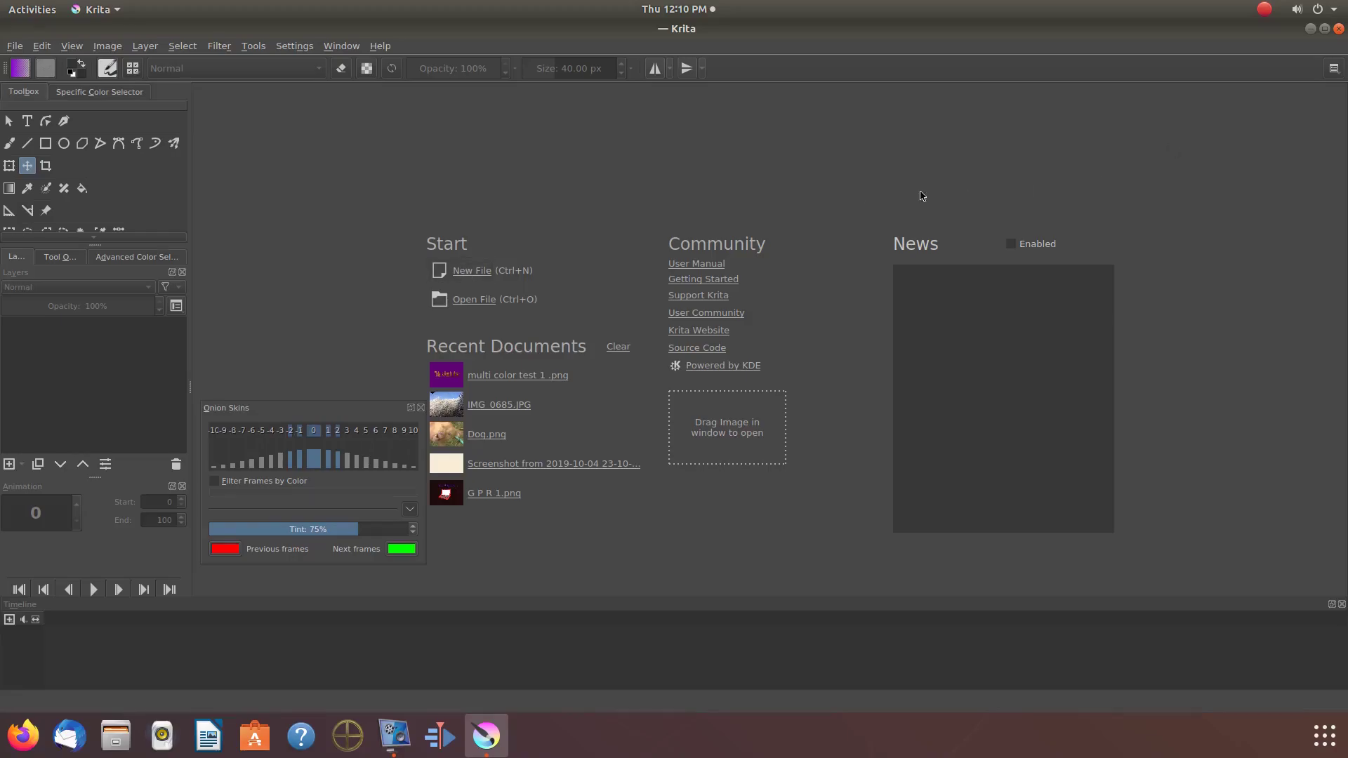
Create a new blank 1600×1200 document from the New File dialog
left_click(468, 274)
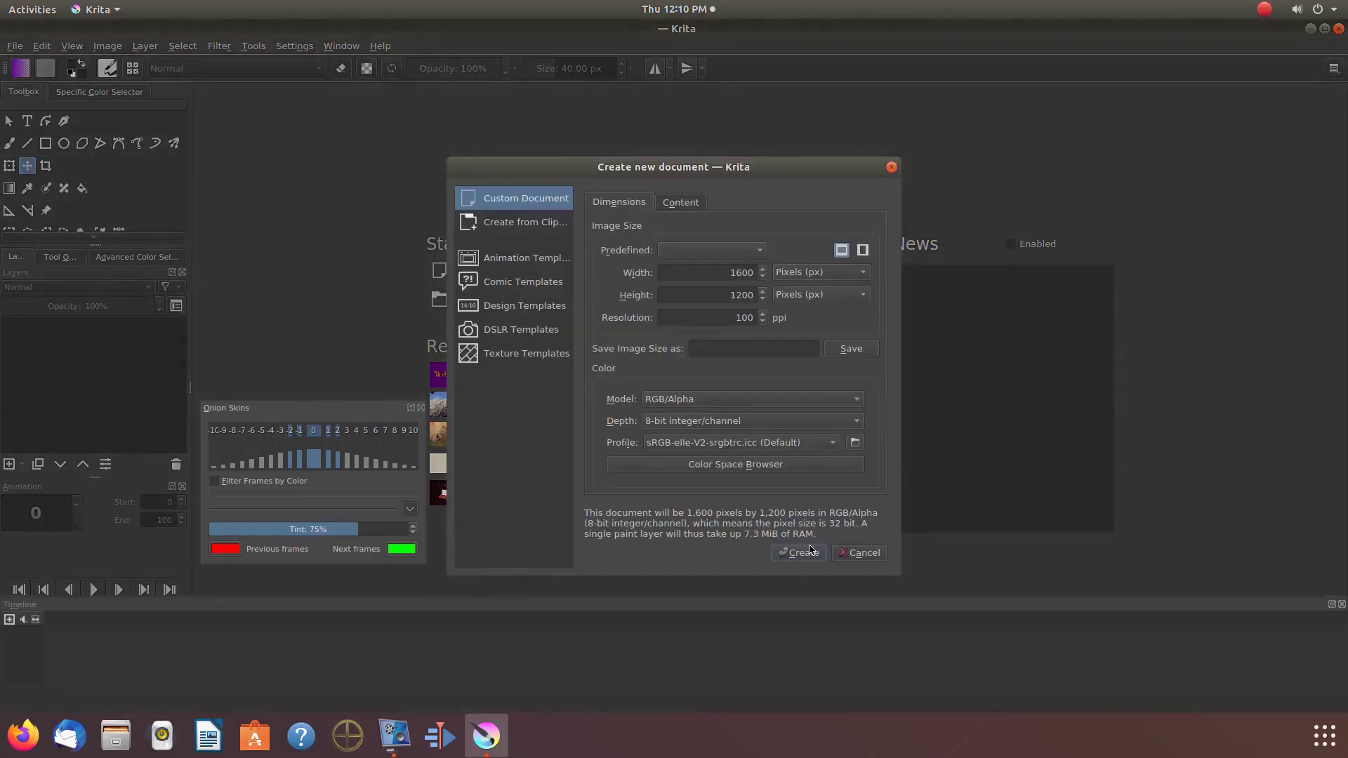
left_click(805, 552)
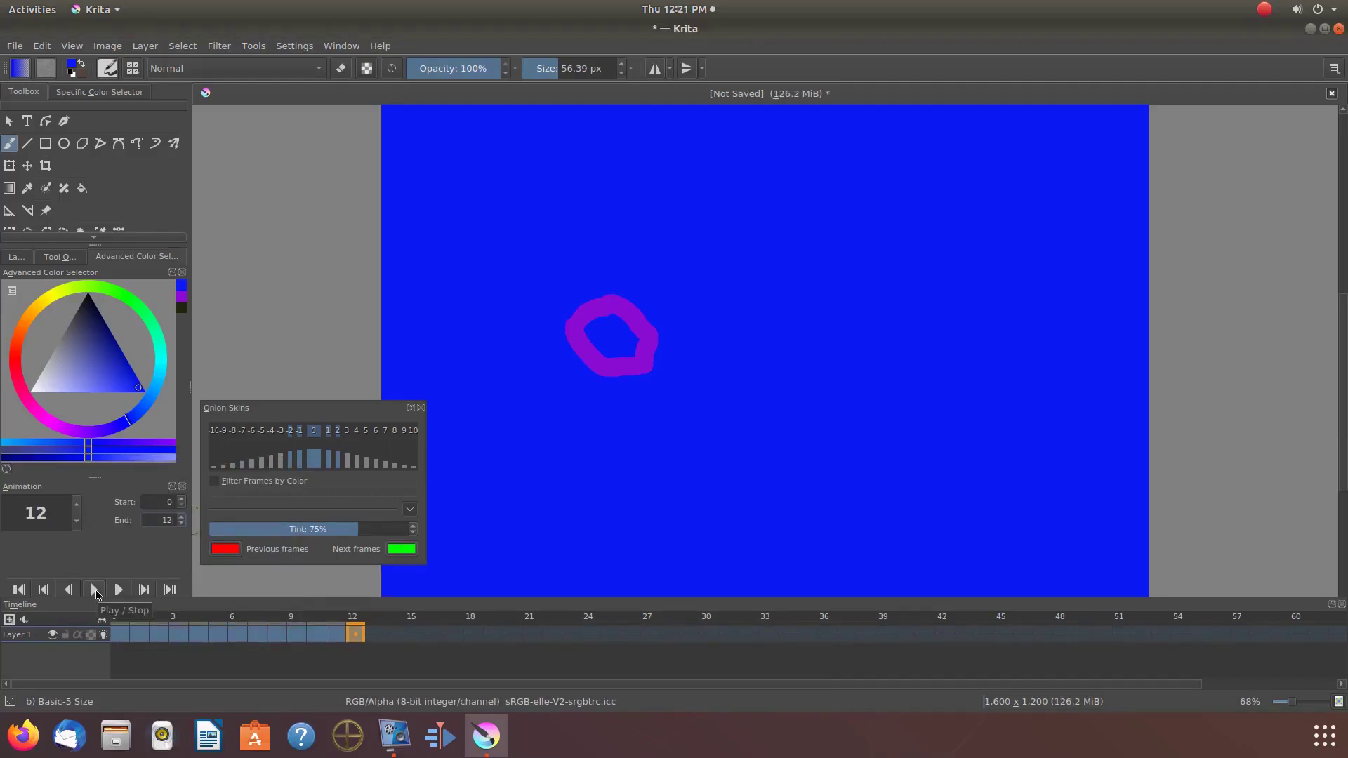
Play the purple blob animation in the Animation docker, then stop it
left_click(94, 591)
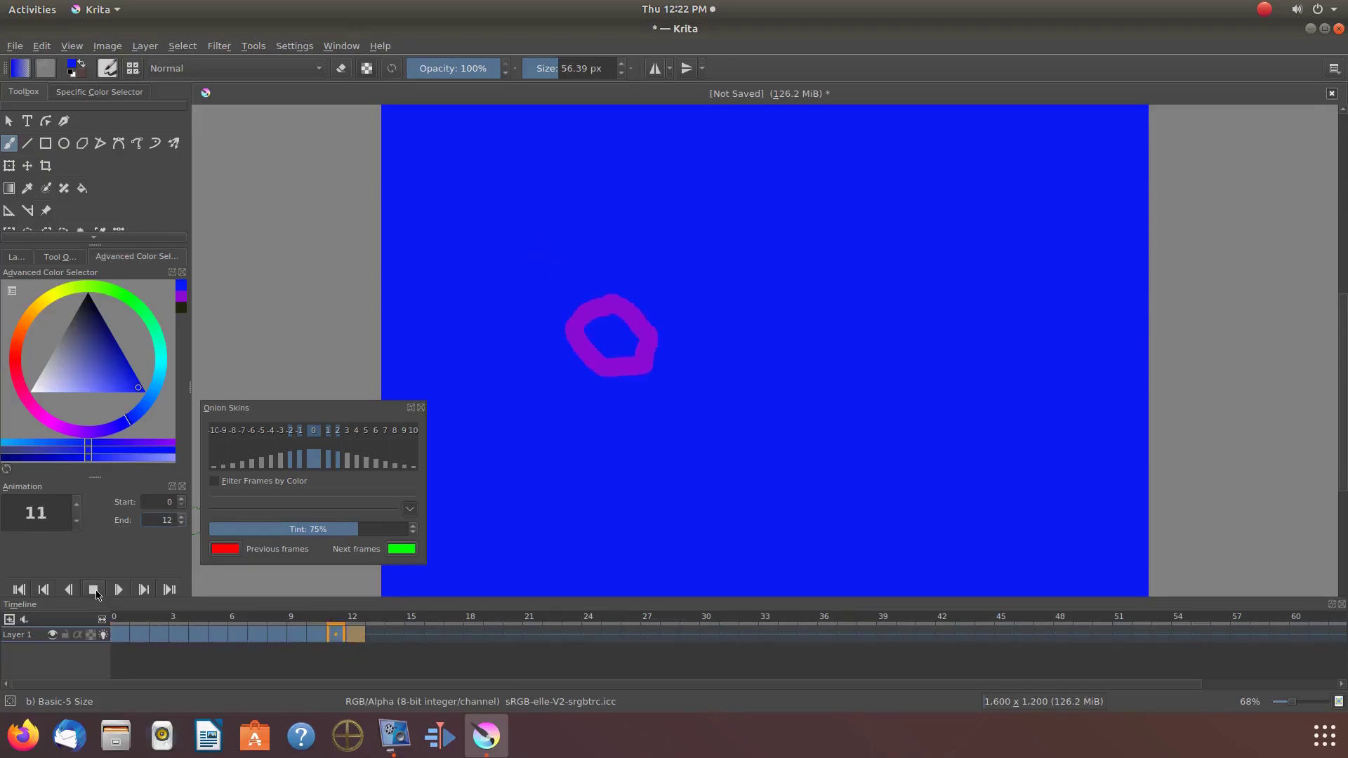
left_click(94, 591)
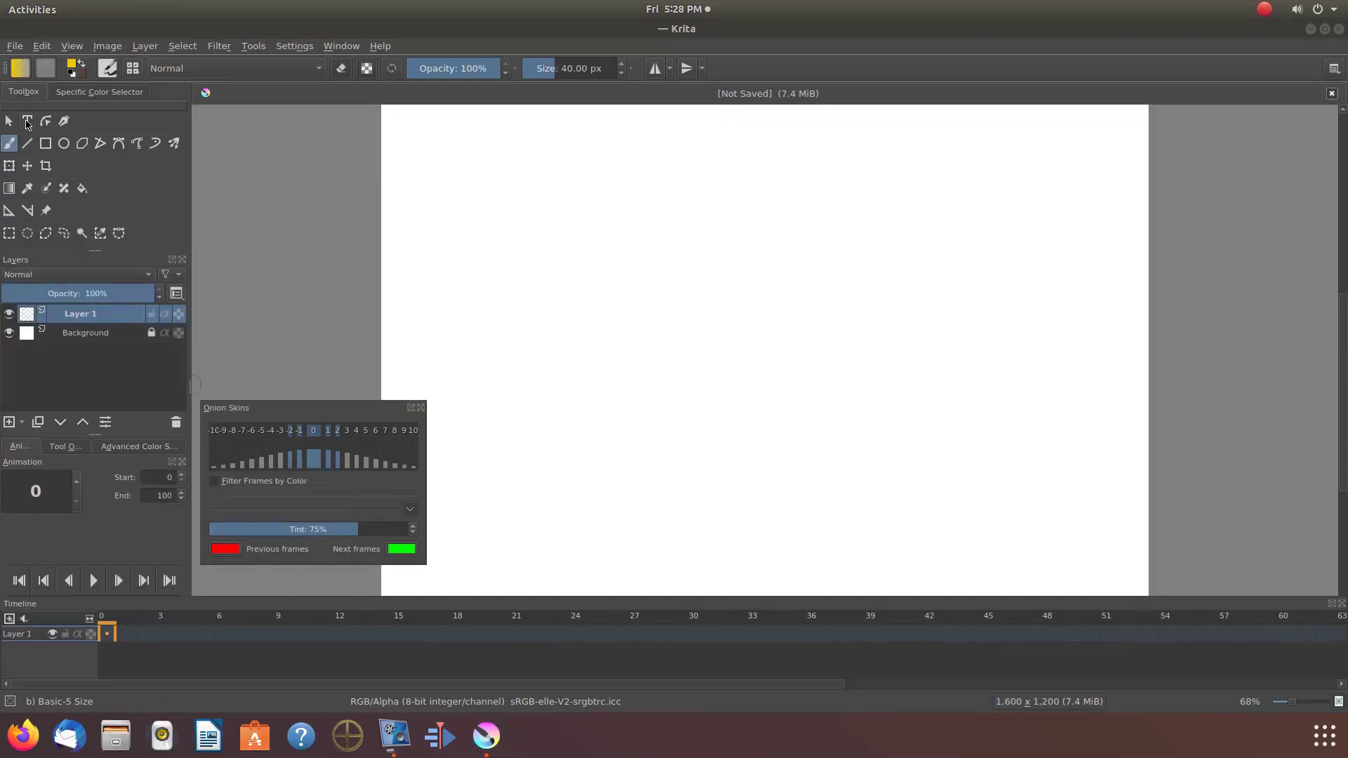
Add 'This is Redfeather' text at font size 48 in a box near the canvas top
left_click(28, 122)
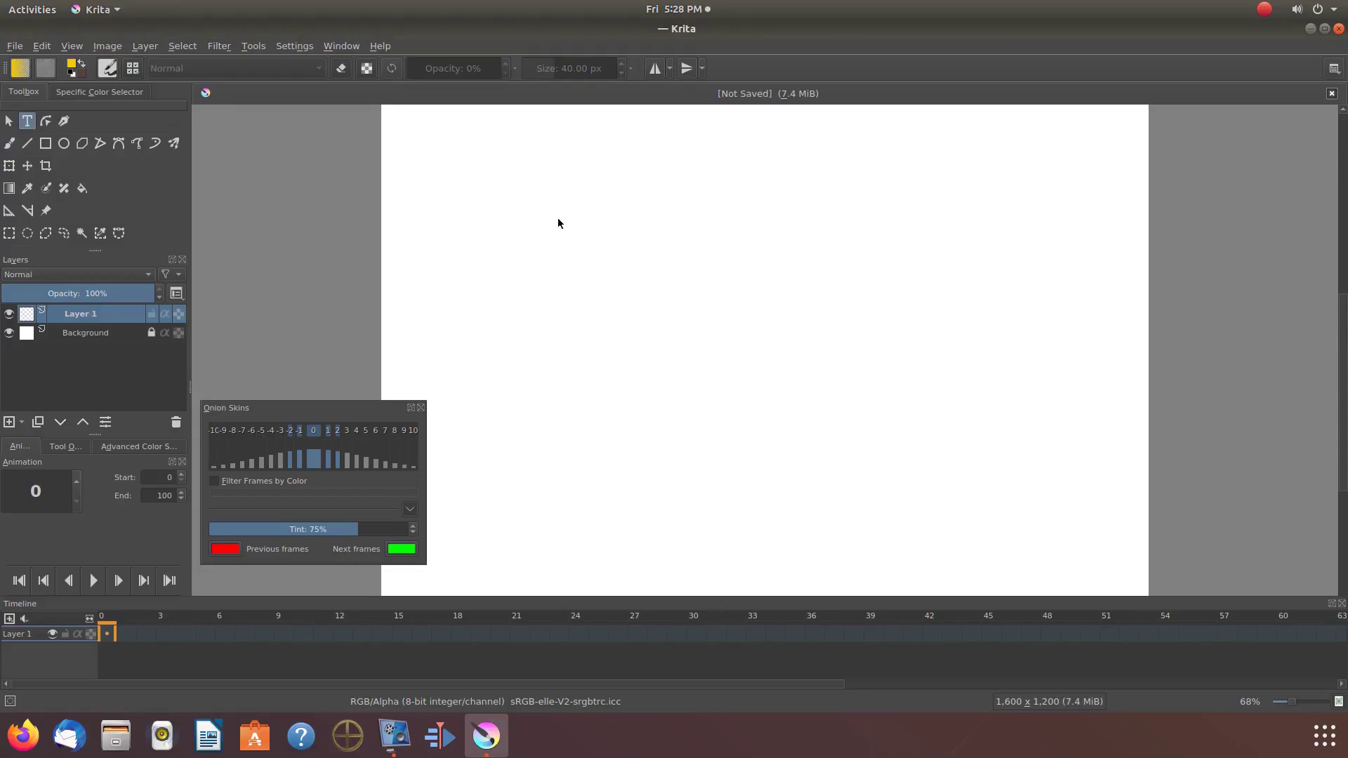
left_click_drag(559, 219, 865, 279)
type("This is Redfeather")
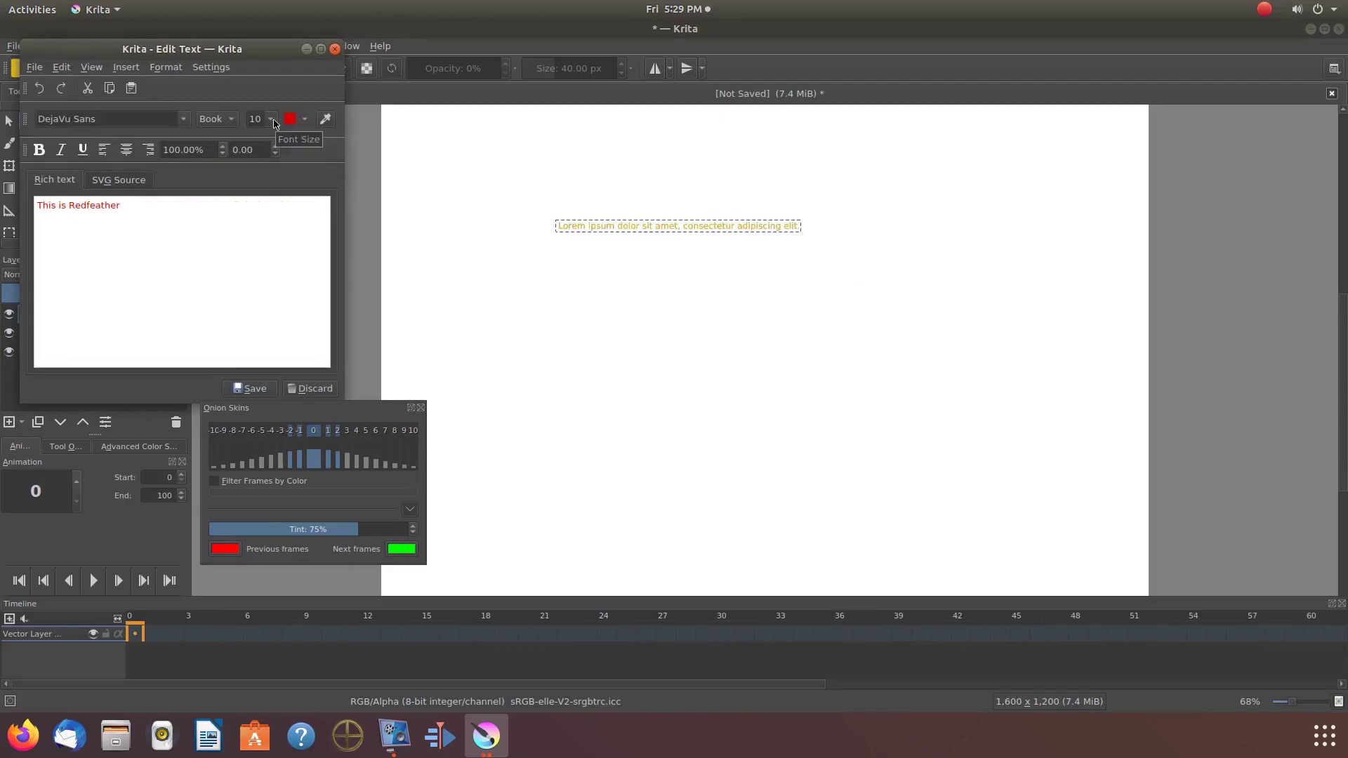
left_click(271, 119)
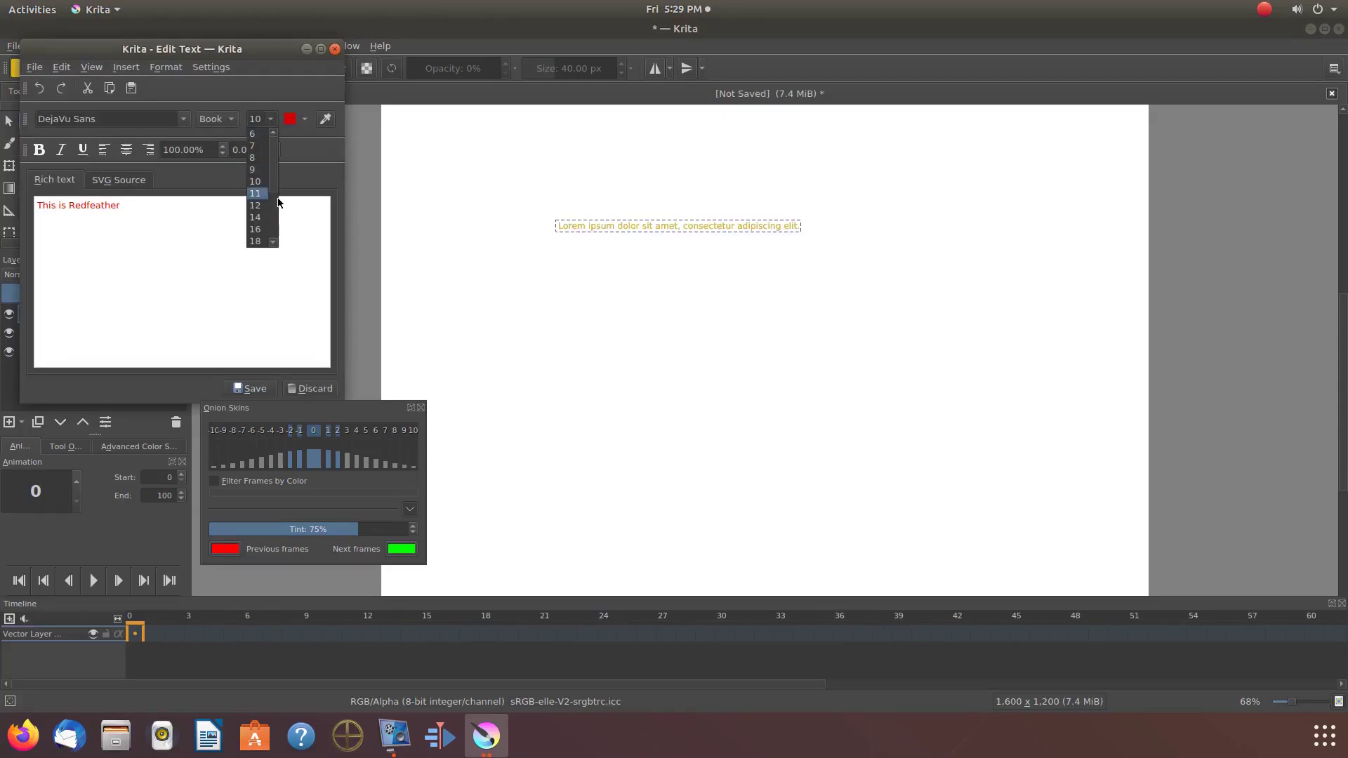
scroll(276, 202, "down", 3)
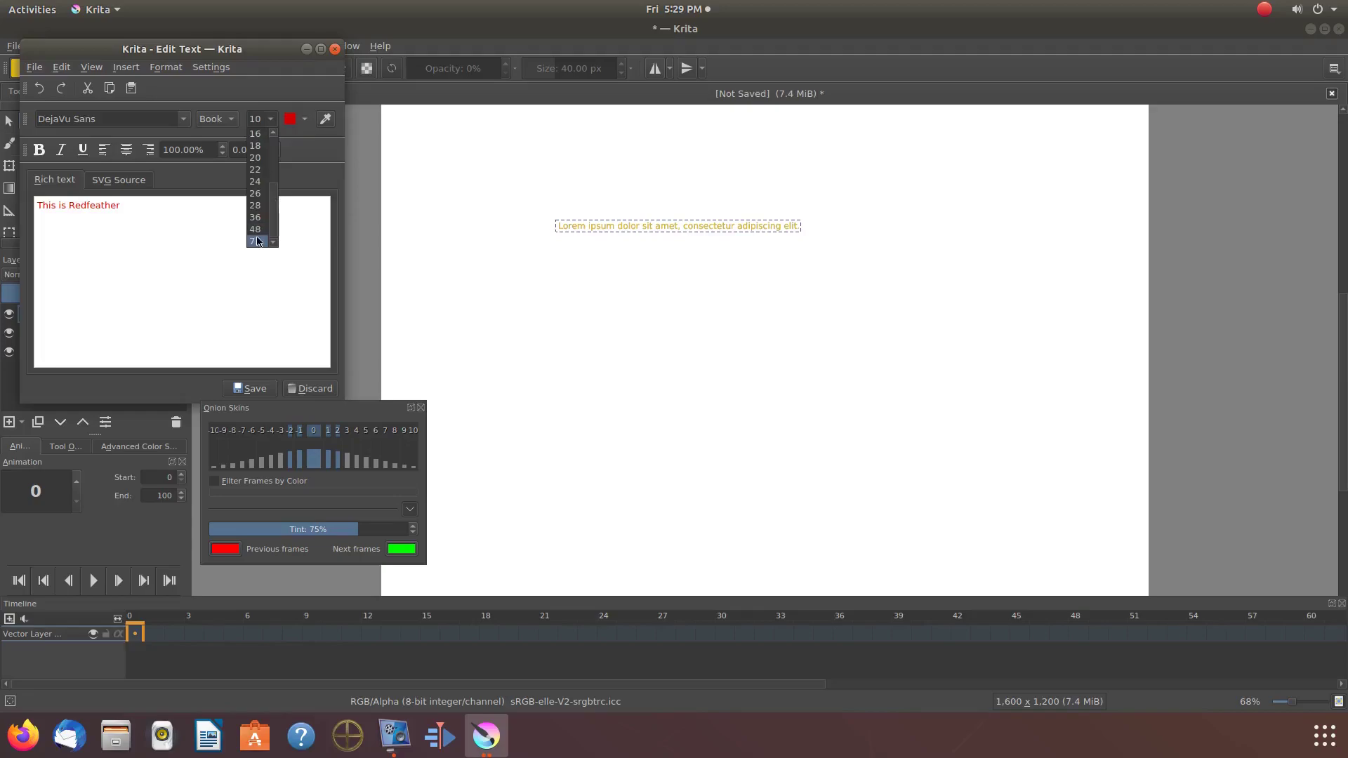
left_click(256, 230)
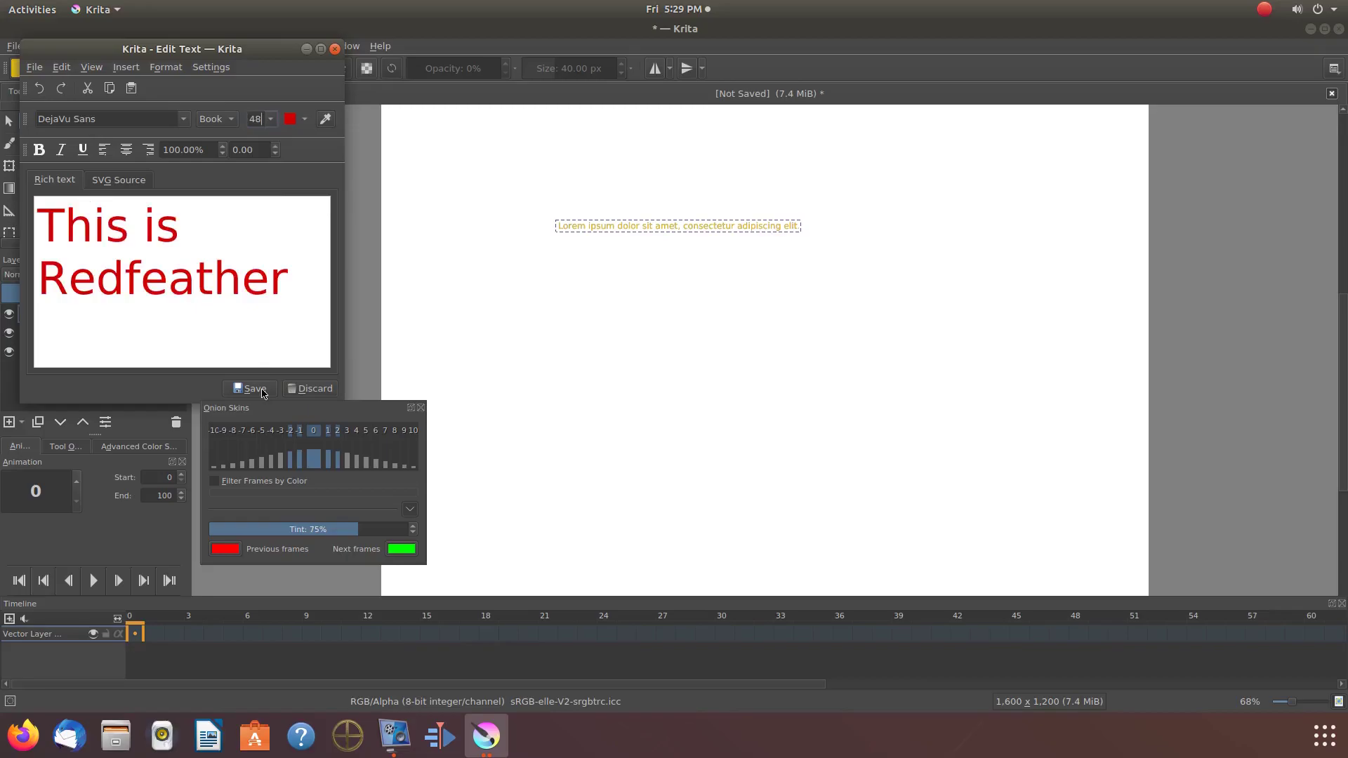
left_click(252, 389)
left_click(308, 389)
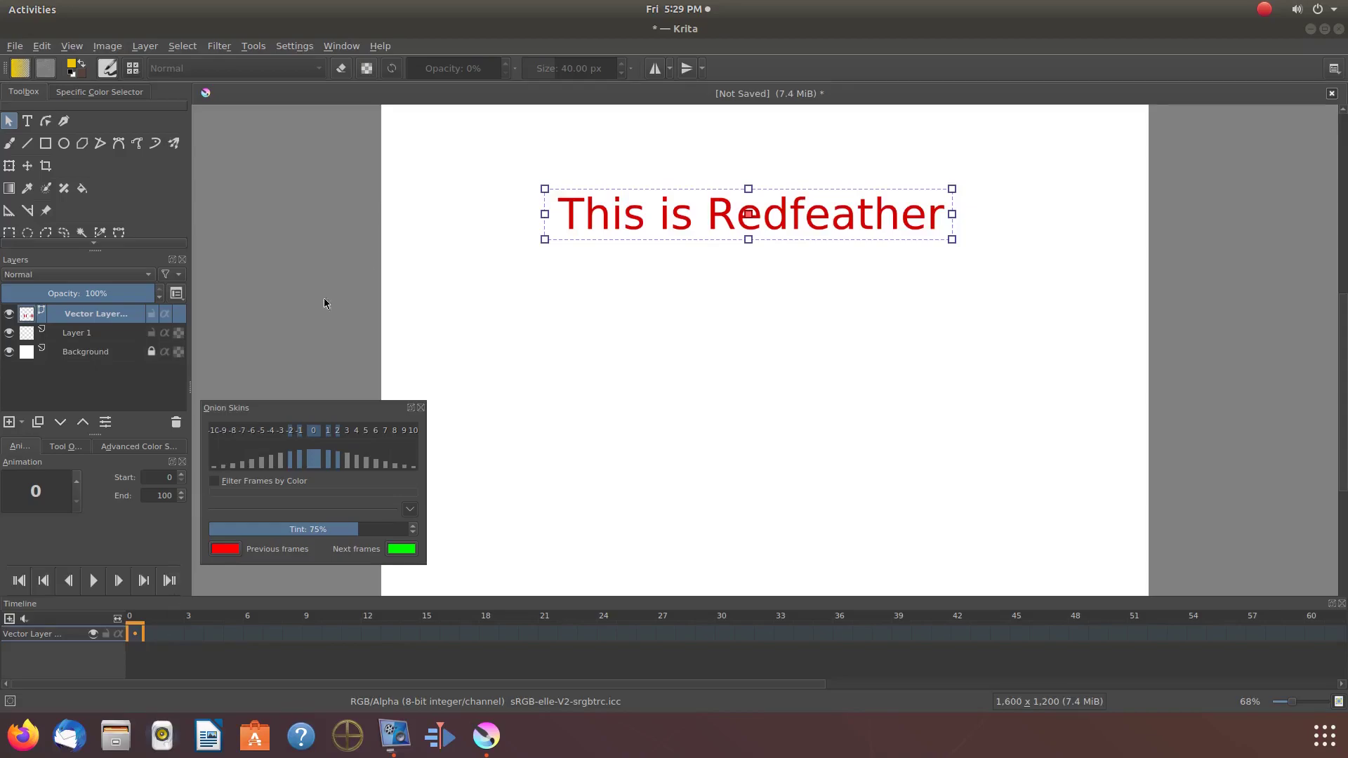
Draw a rectangular selection around the red text, then return to the Freehand Brush
key("b")
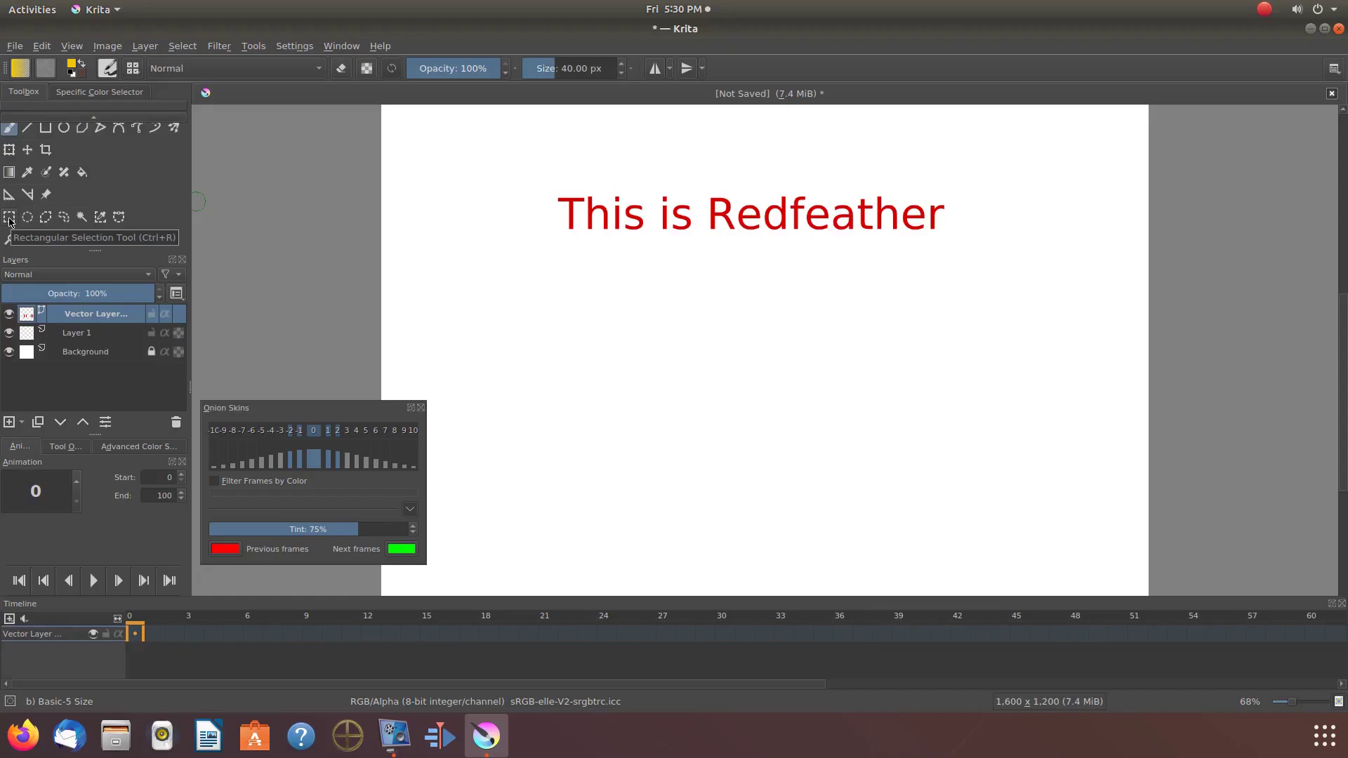
left_click(9, 218)
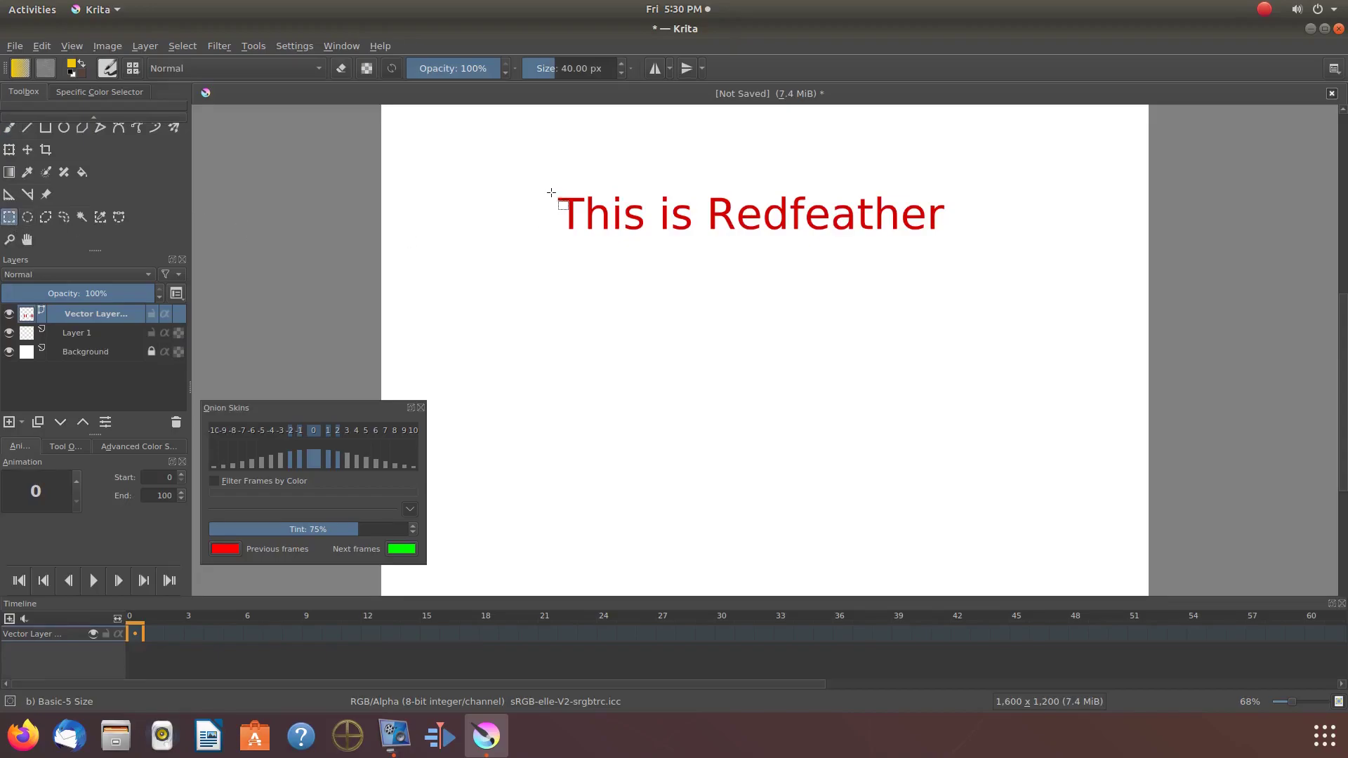
left_click_drag(551, 192, 949, 241)
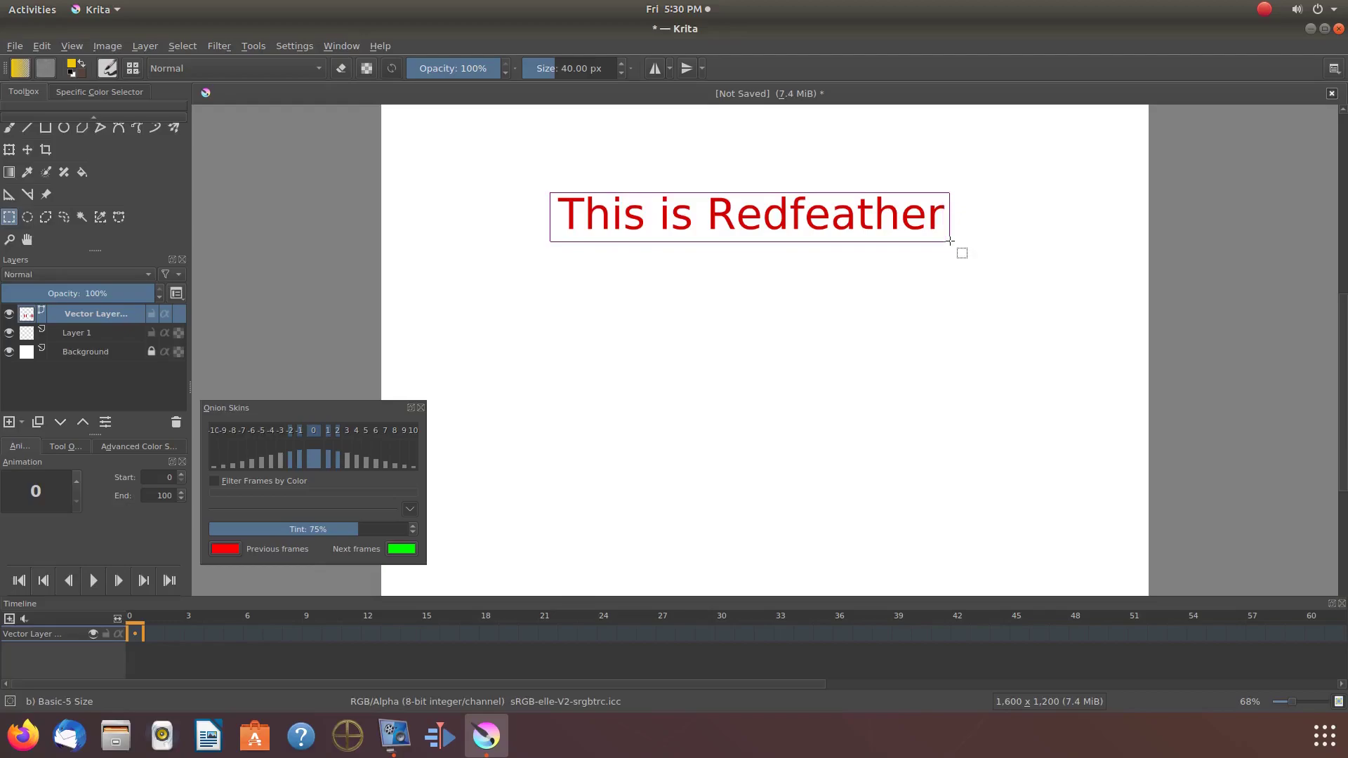
left_click_drag(949, 241, 950, 240)
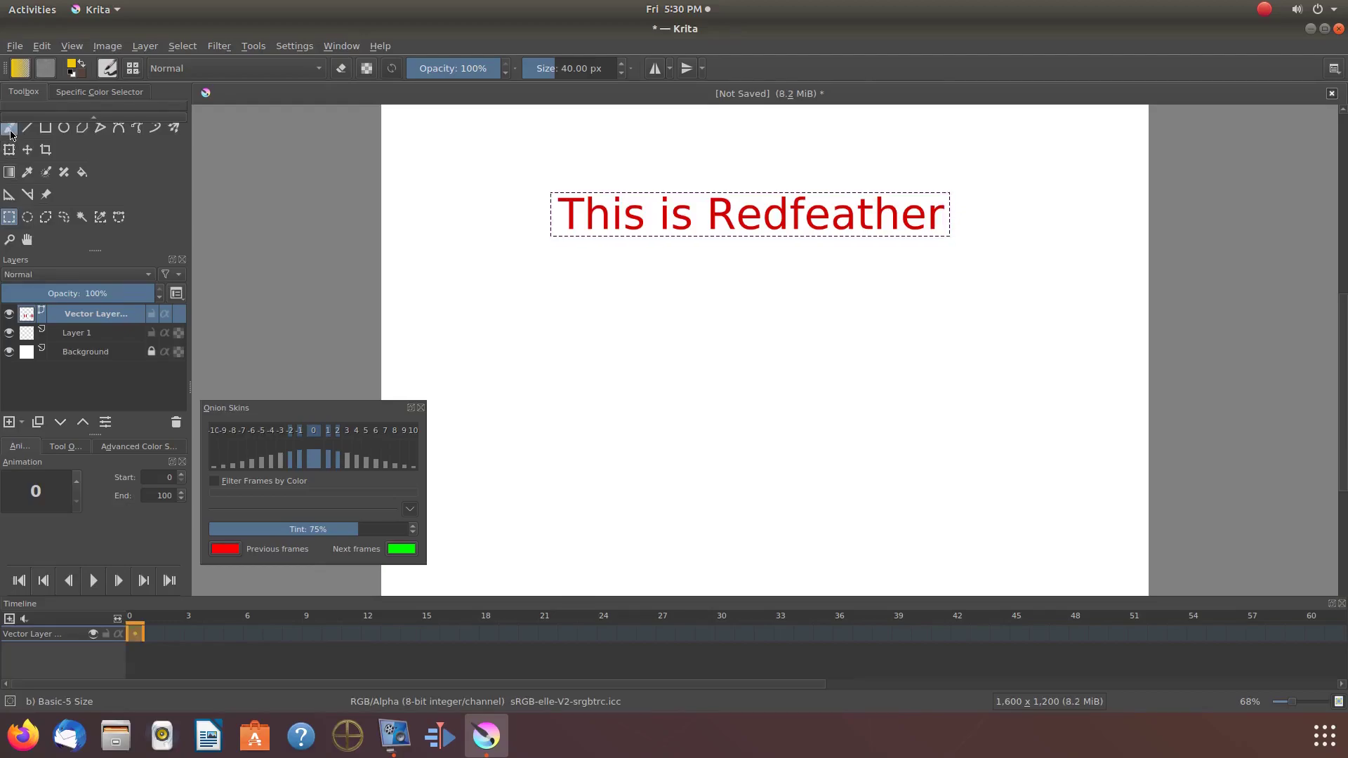
left_click(9, 128)
scroll(162, 167, "up", 1)
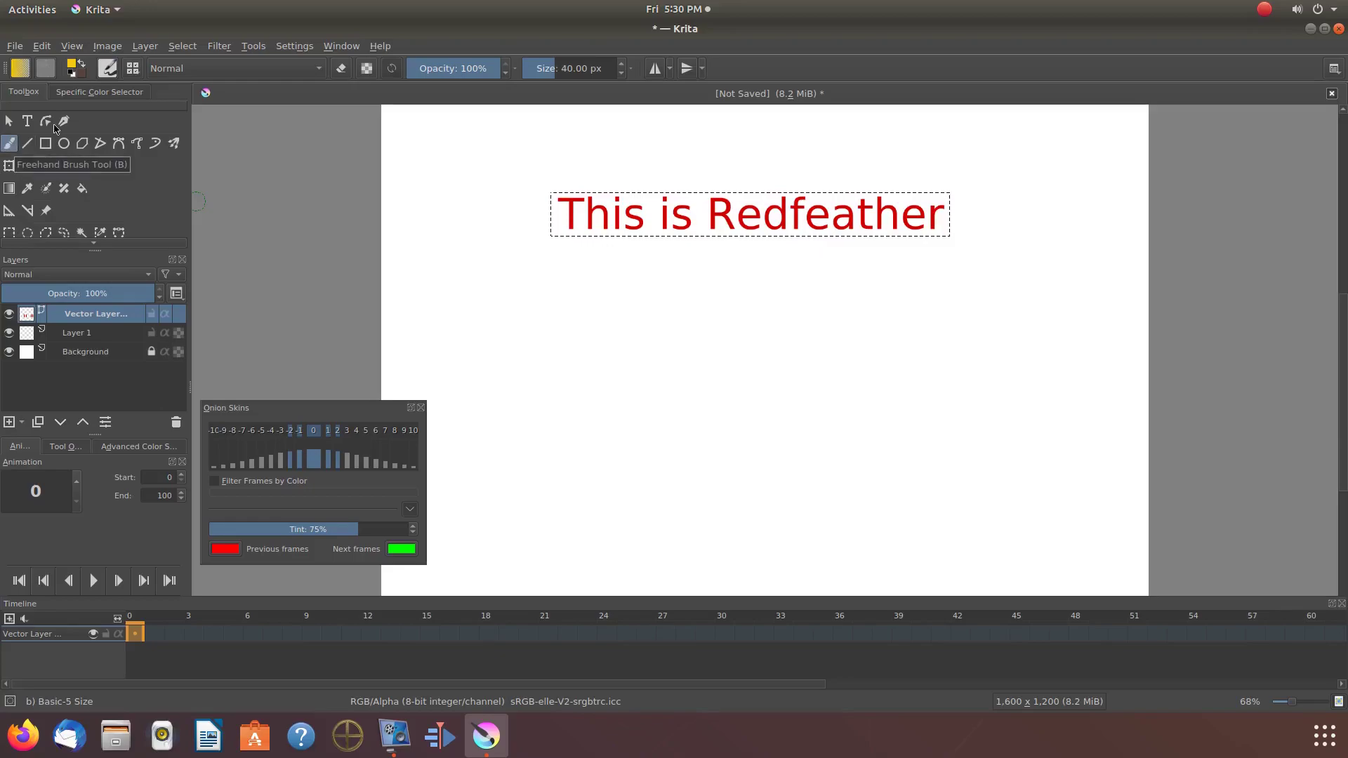
left_click(107, 70)
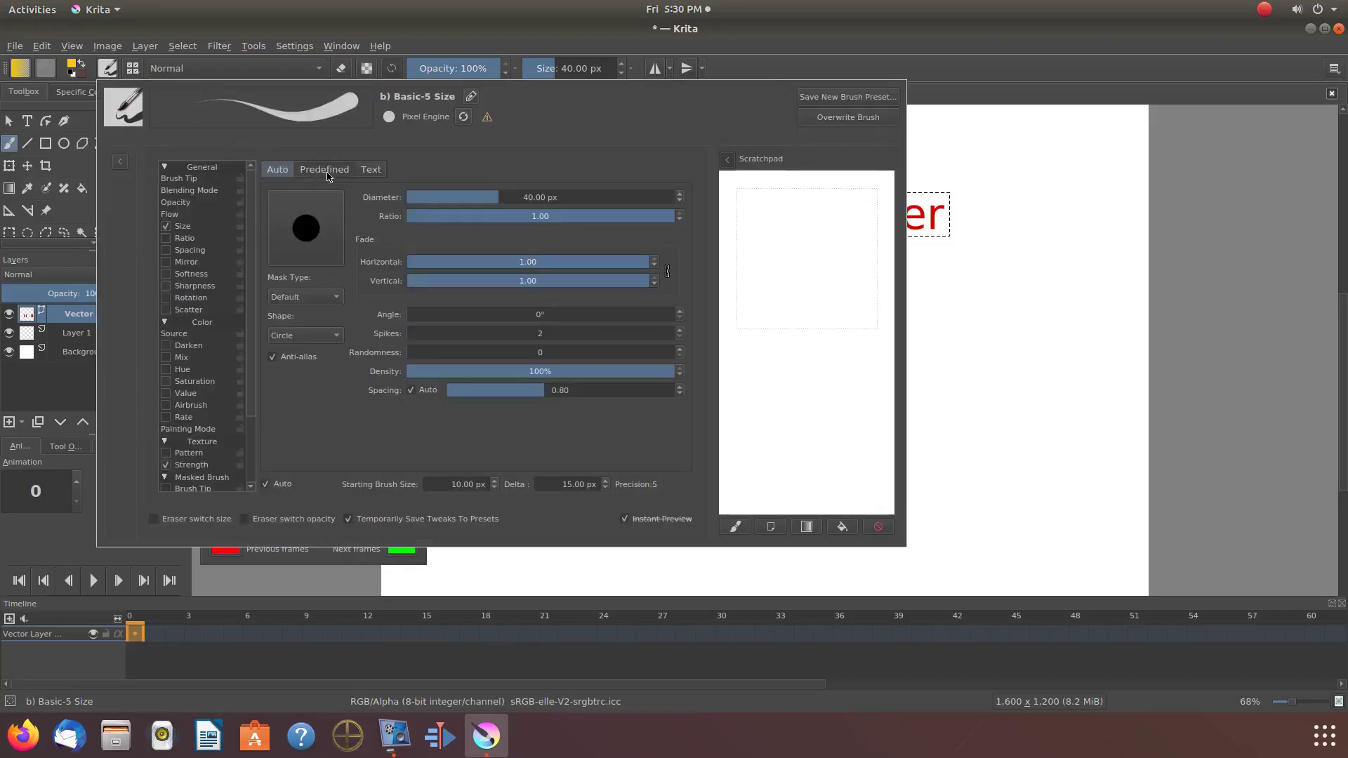
left_click(328, 175)
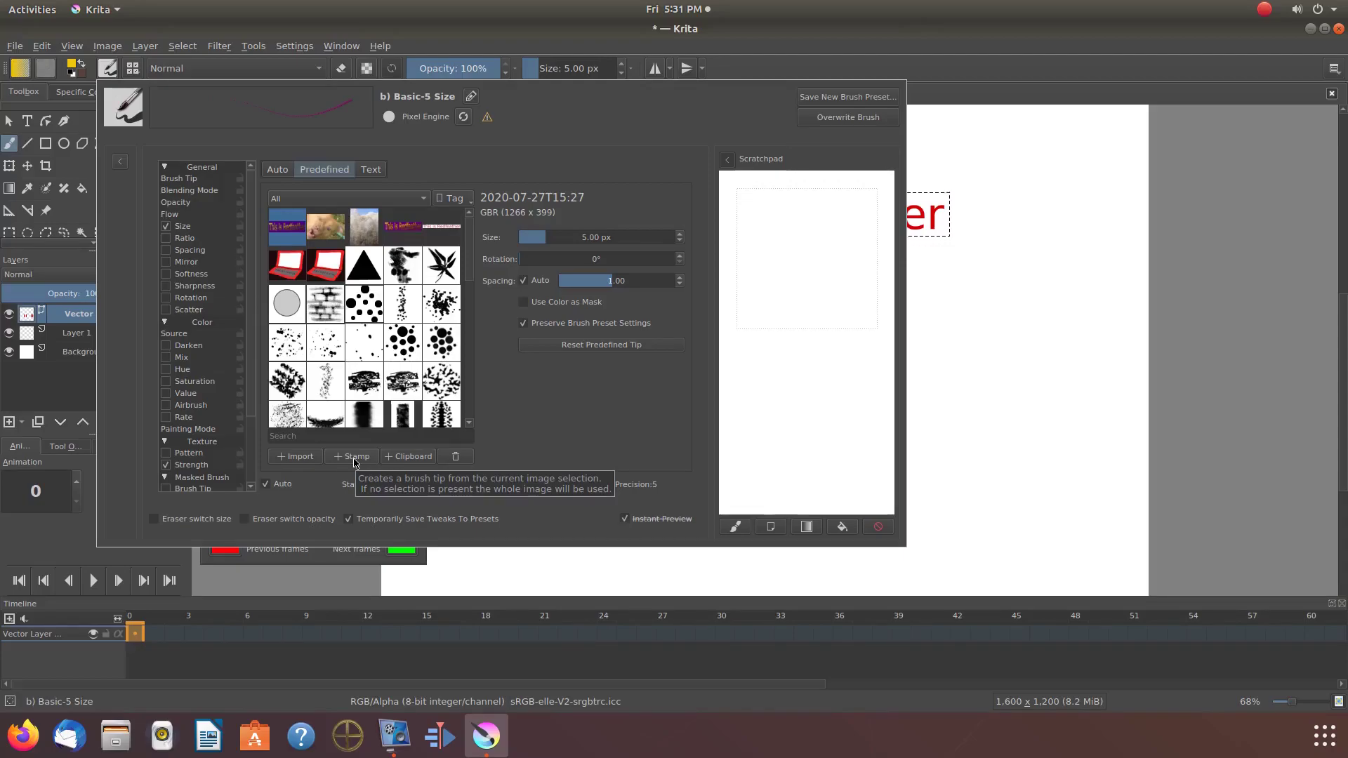
left_click(279, 171)
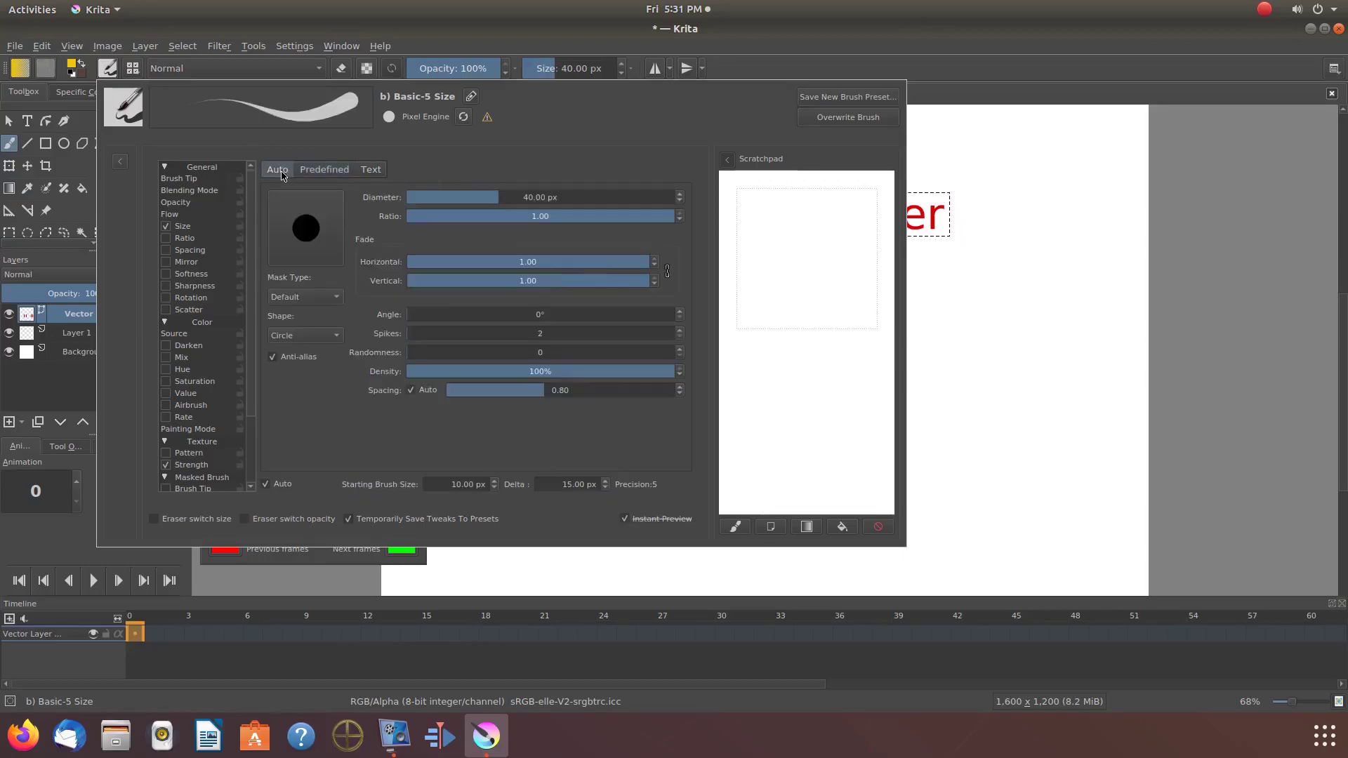
left_click(78, 383)
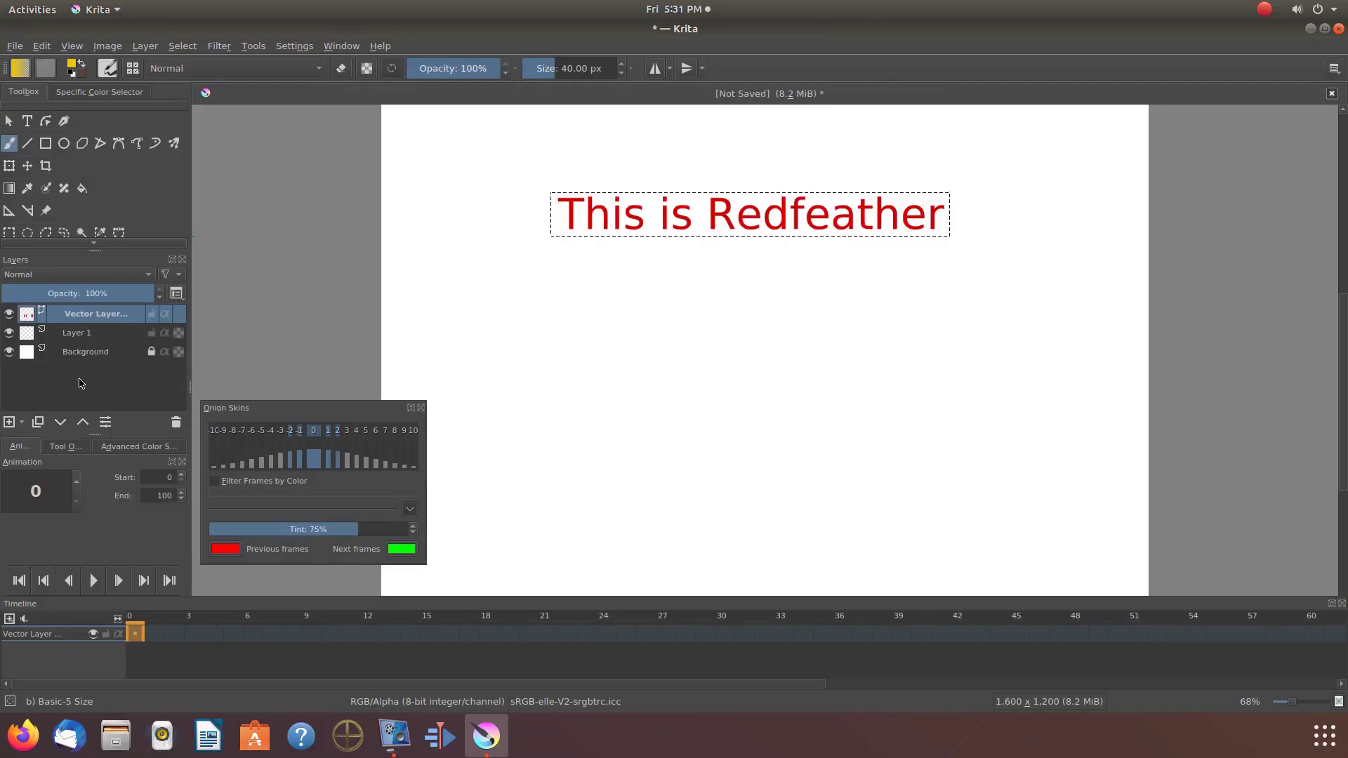
Deselect everything and remove Vector Layer 1 holding the red text
left_click(87, 333)
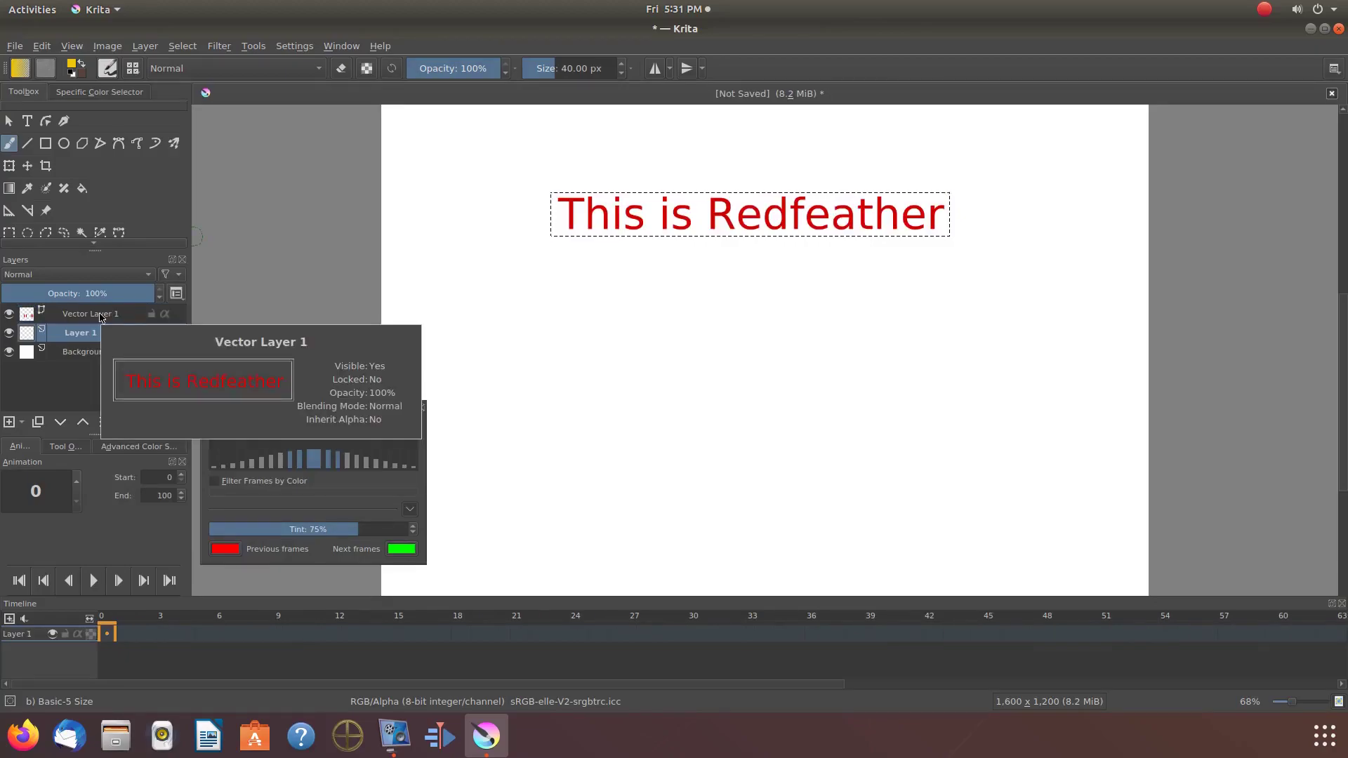
left_click(100, 316)
left_click(183, 46)
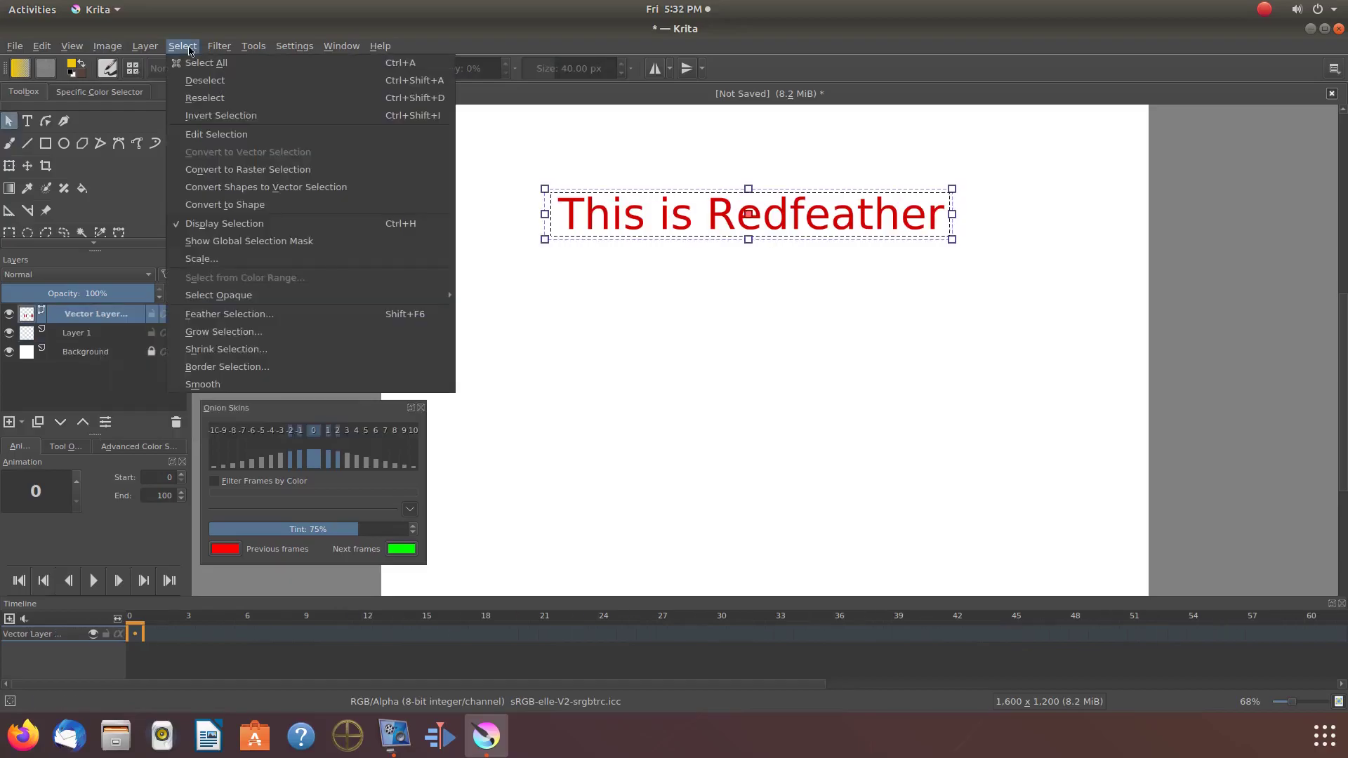
left_click(203, 80)
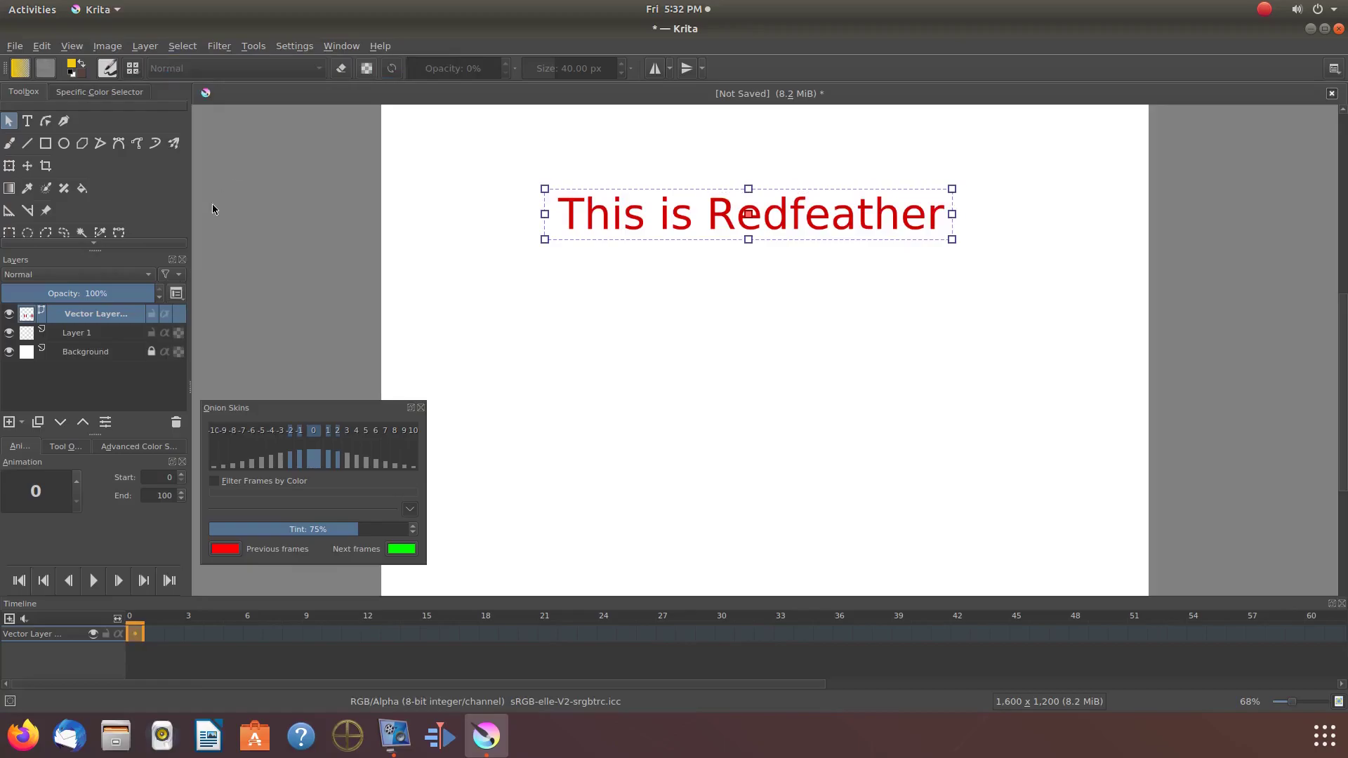
right_click(90, 316)
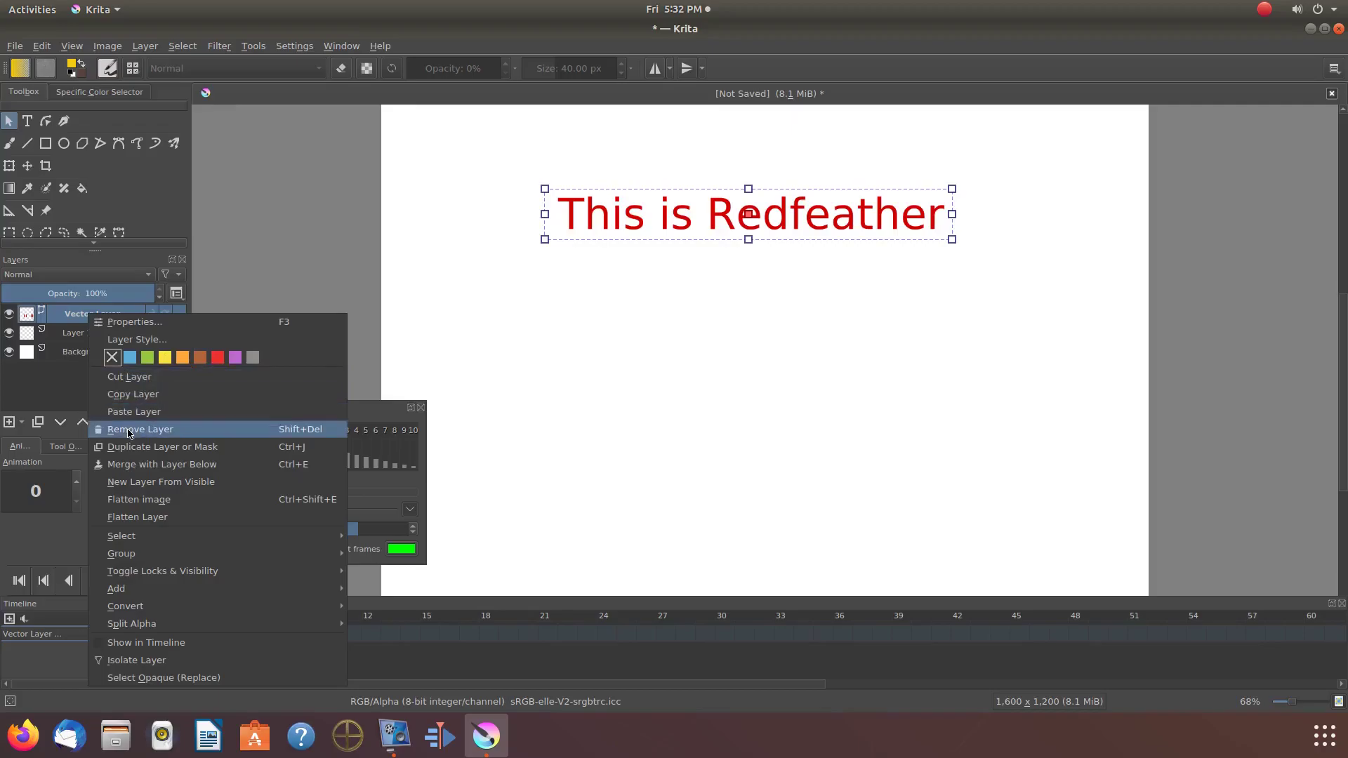
left_click(128, 433)
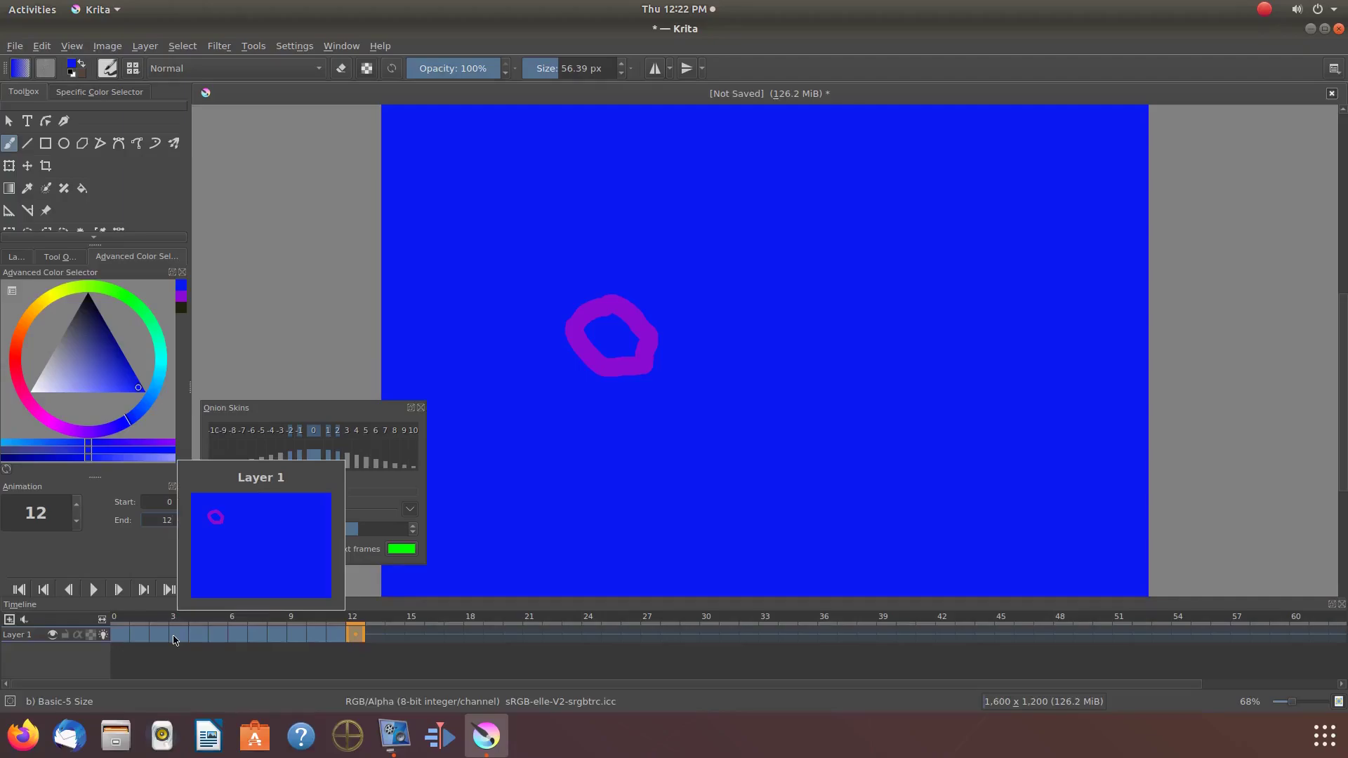
Select frame 3 in the Timeline docker
left_click(174, 633)
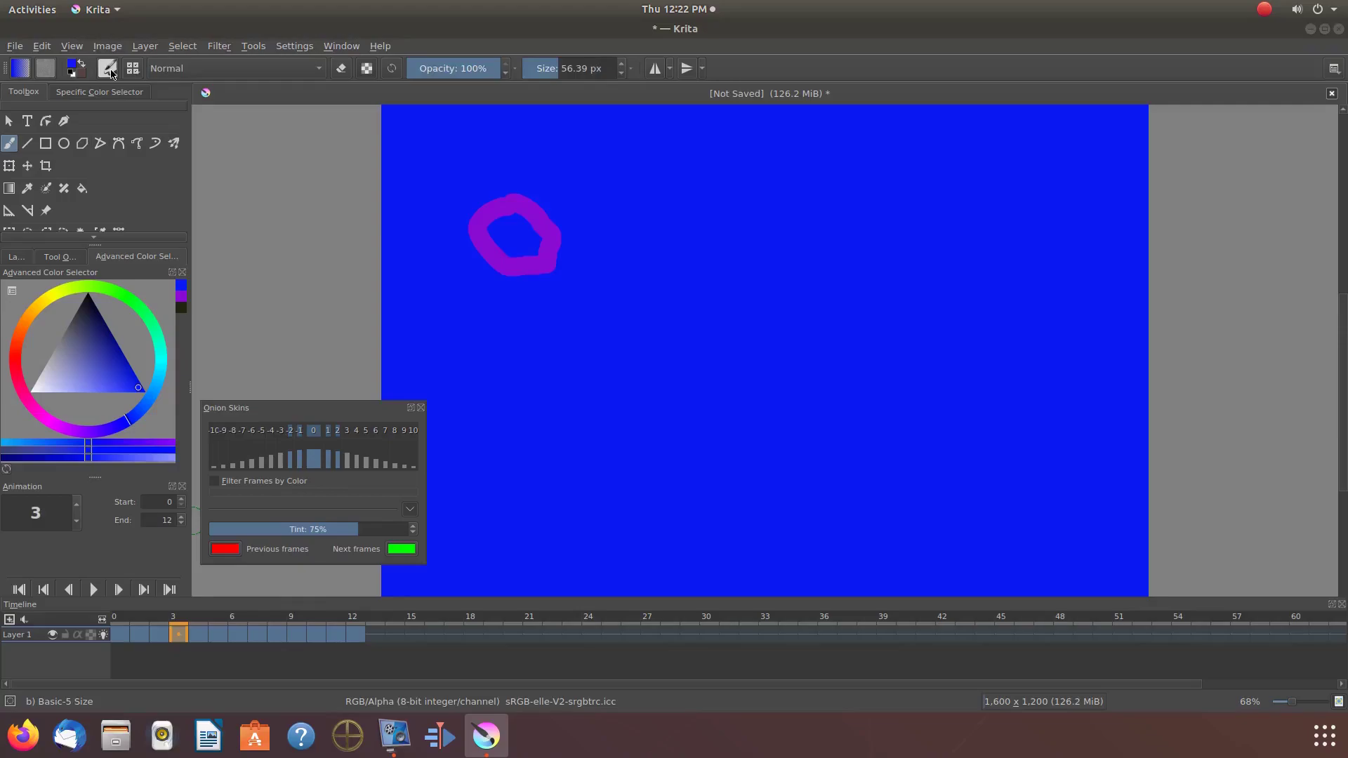
Set the brush tip to the predefined 'This is Redfeather' stamp and test it on a cleared scratchpad
left_click(109, 69)
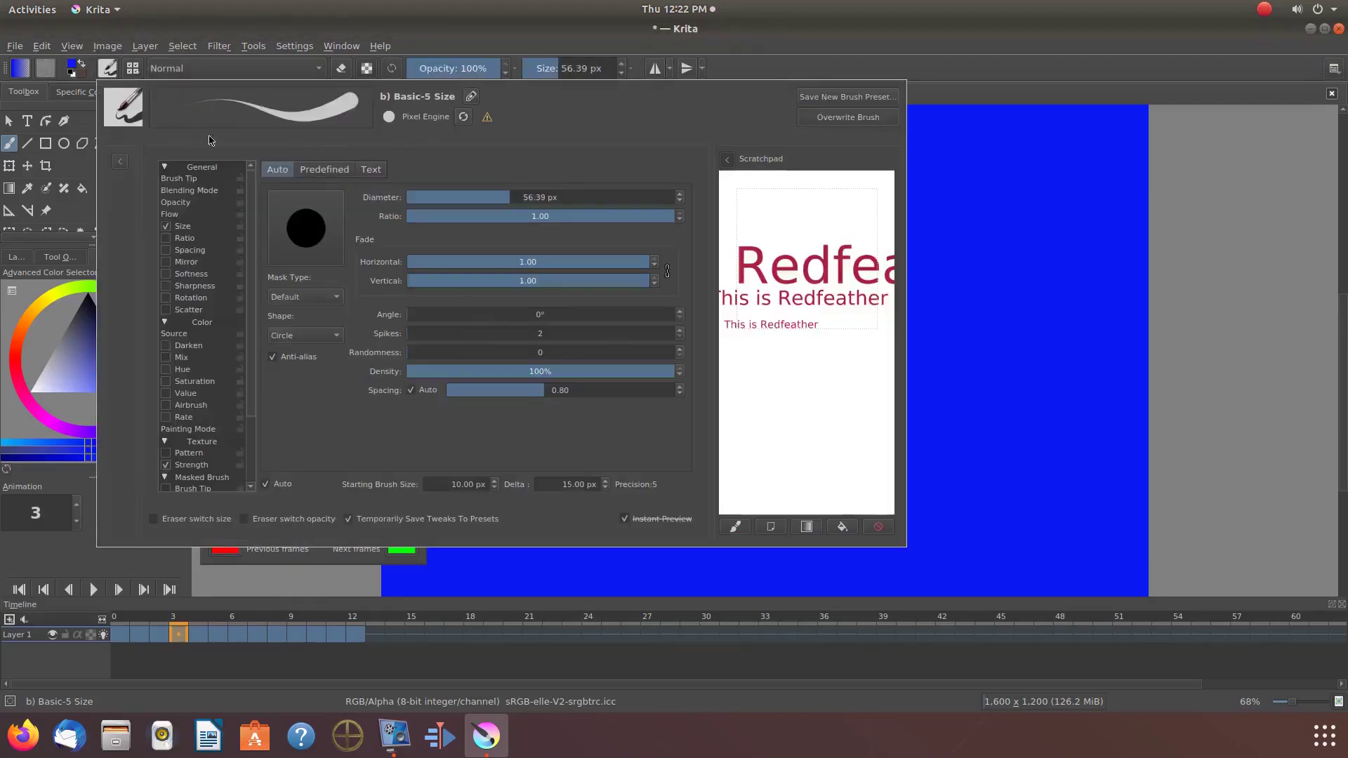
left_click(335, 172)
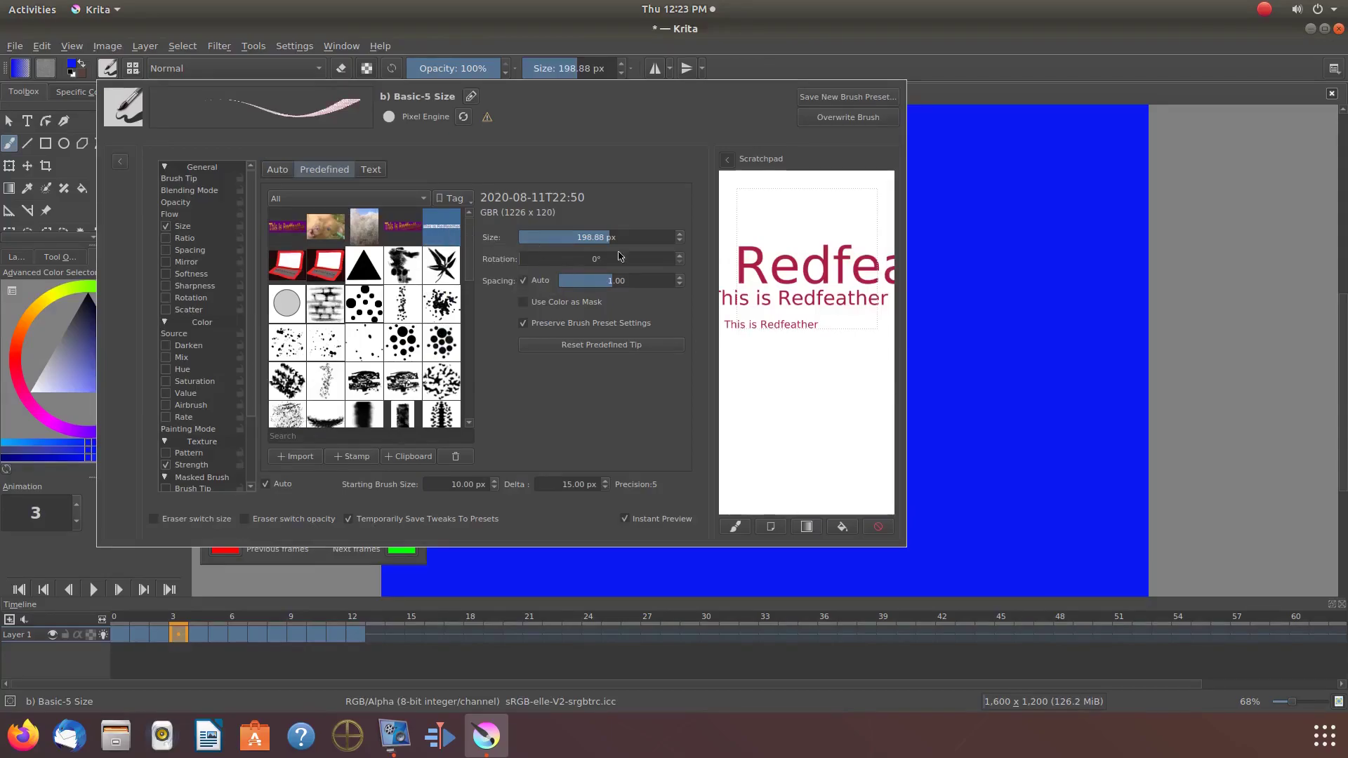
left_click(876, 527)
left_click(780, 239)
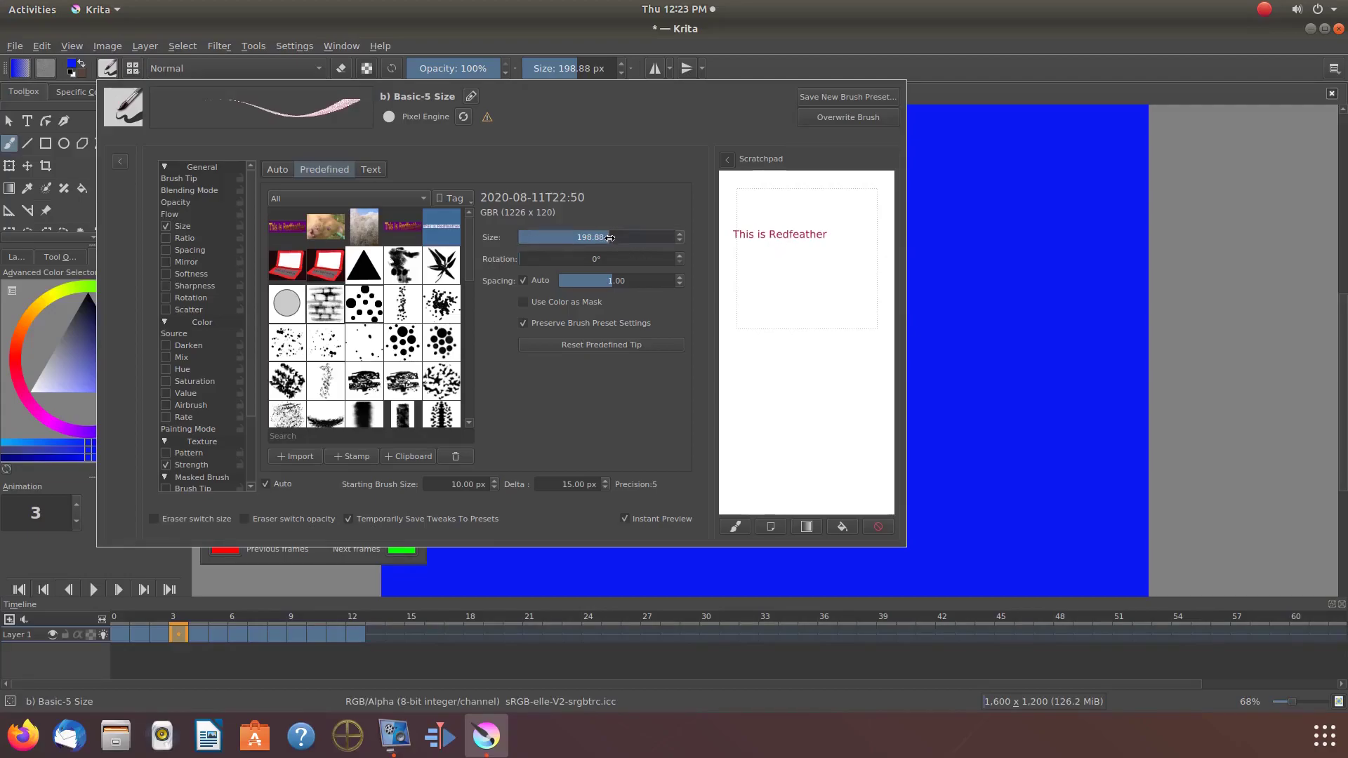
Resize the text brush to 87.19 px, test-stamping on the scratchpad
left_click_drag(609, 236, 576, 239)
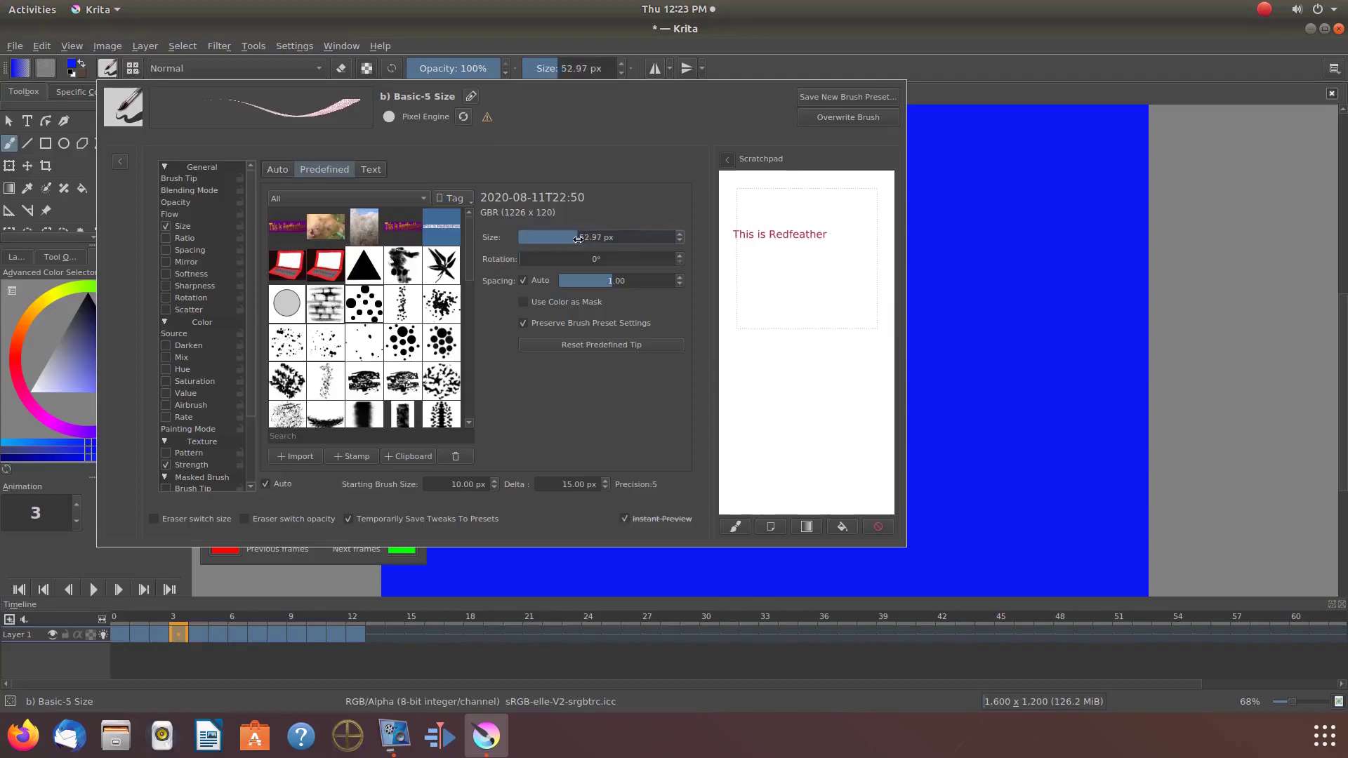
left_click_drag(760, 249, 775, 251)
left_click_drag(577, 240, 589, 238)
left_click(783, 268)
left_click(975, 421)
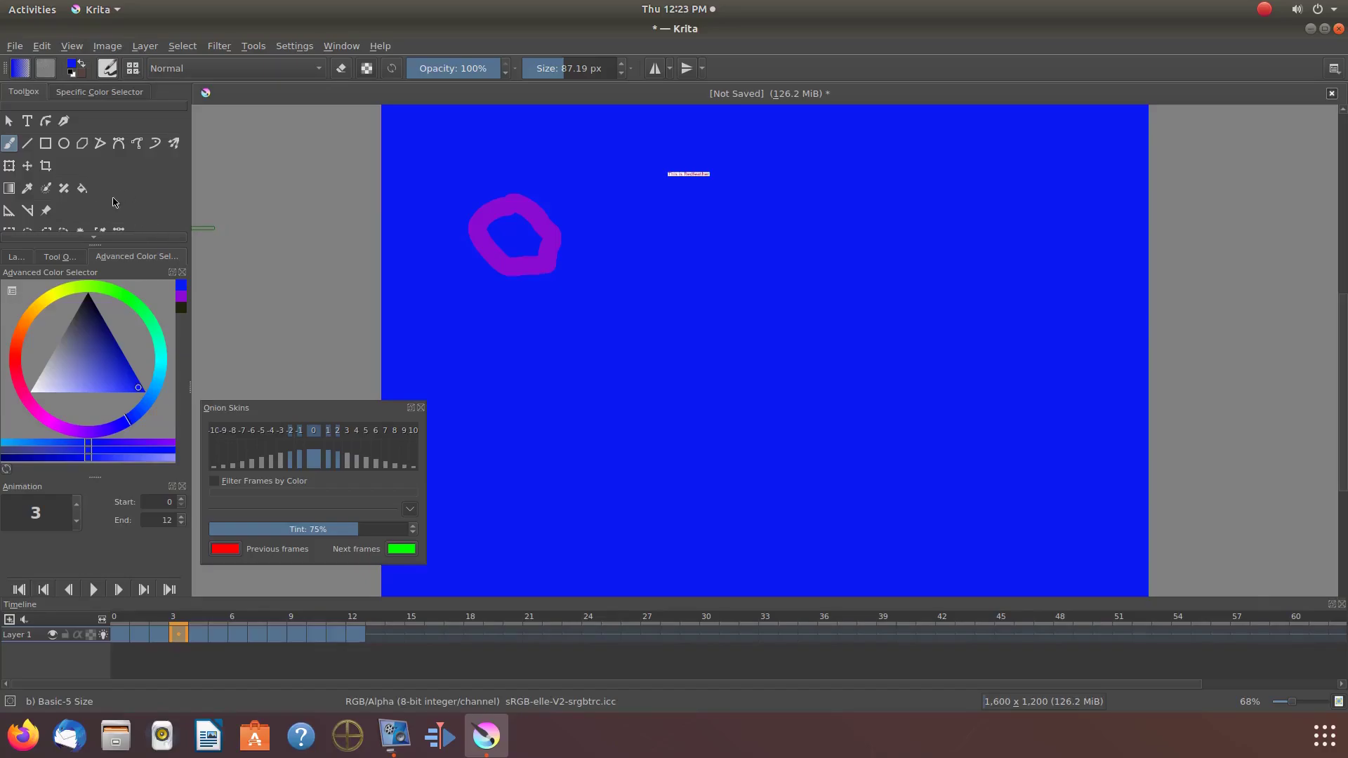
Switch the brush back to a round Auto tip at 56.39 px
left_click(110, 69)
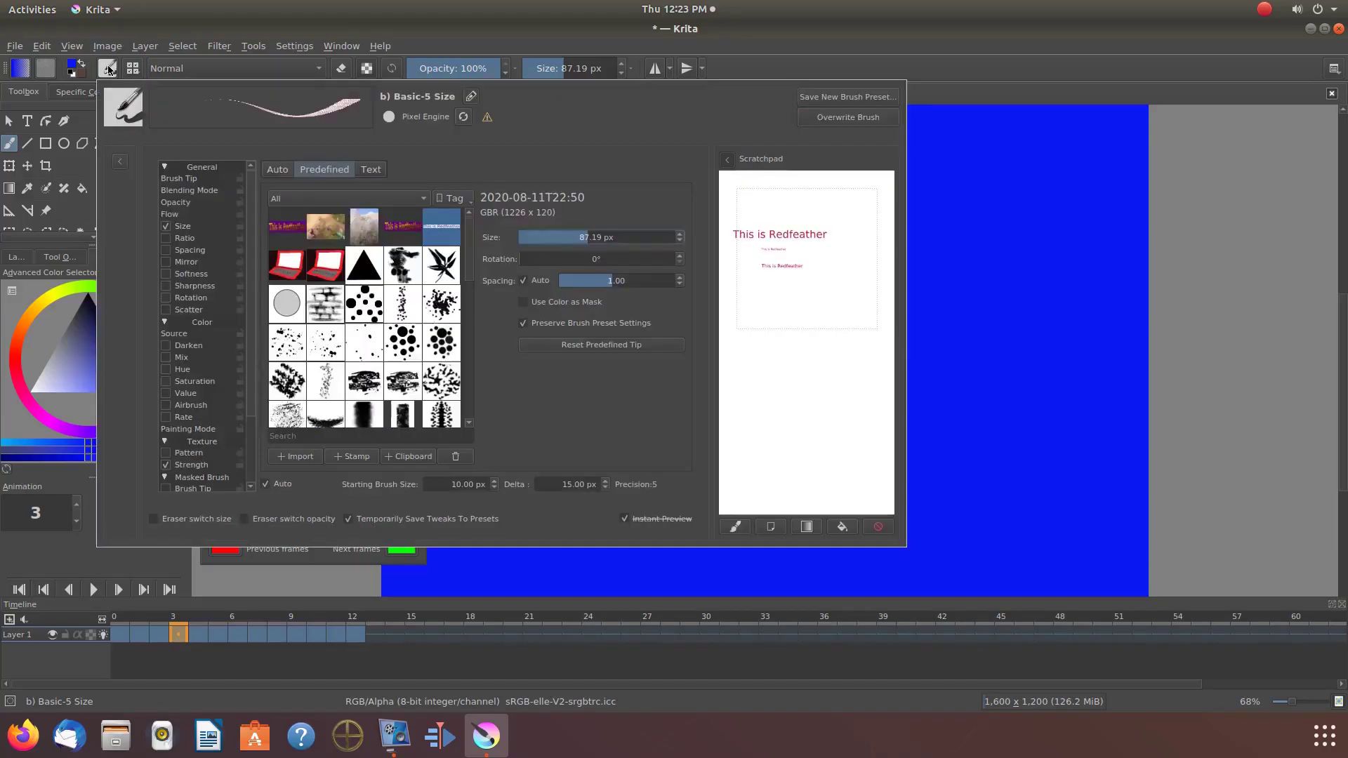
left_click(275, 170)
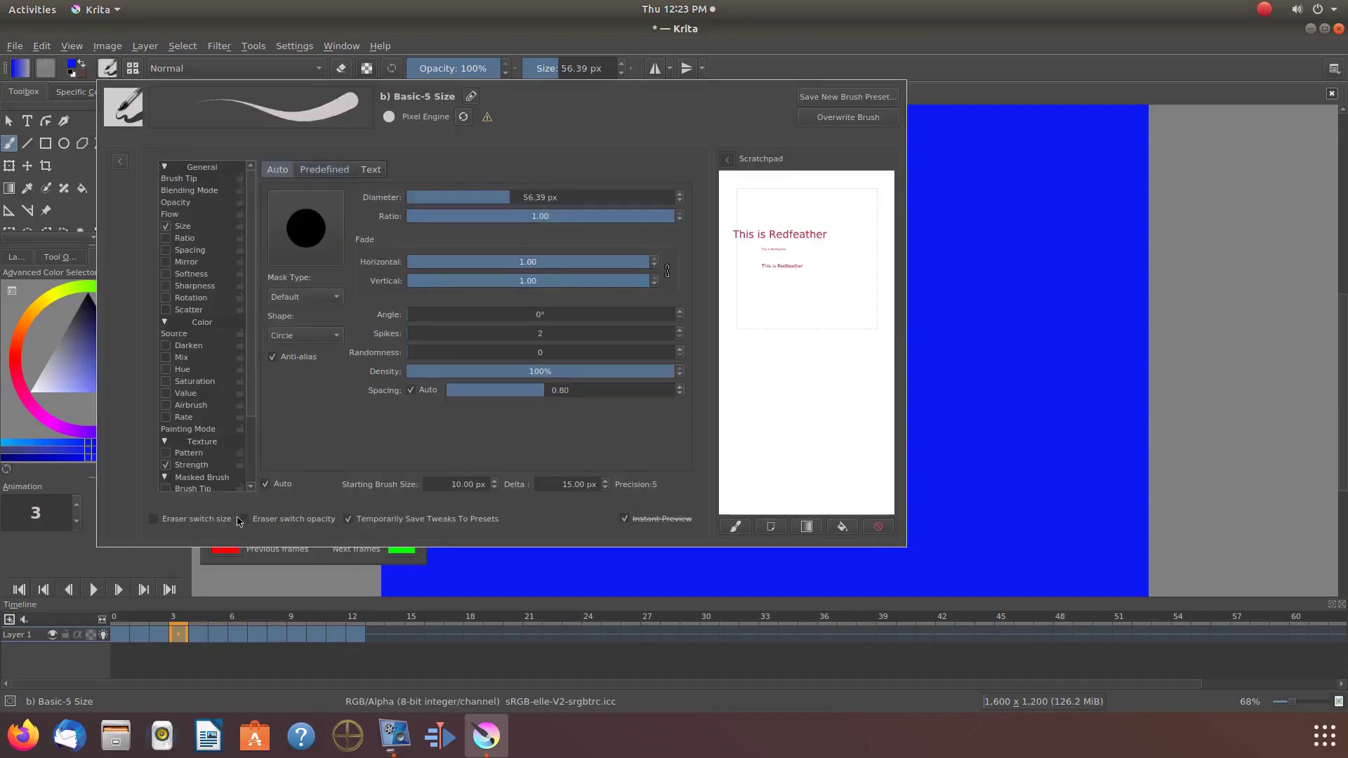
left_click(61, 560)
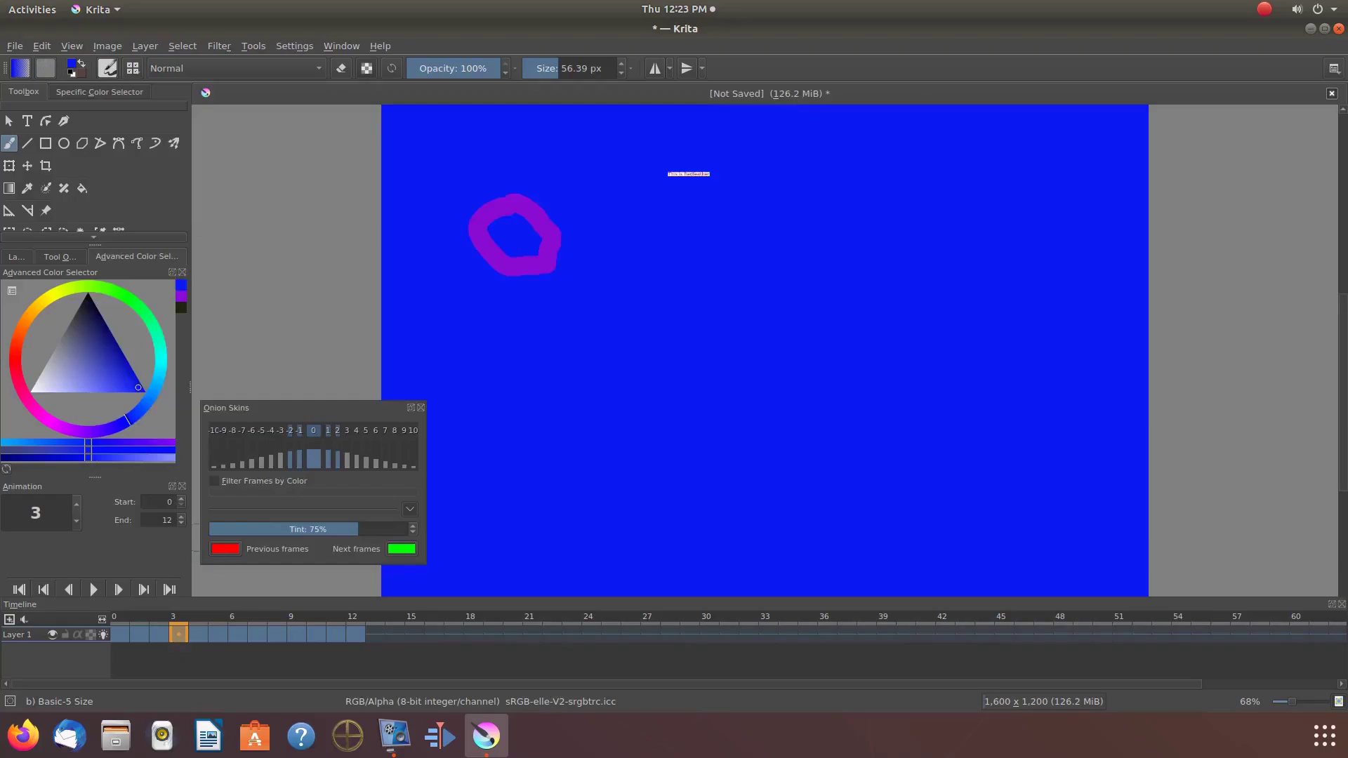
Step through timeline frames 0 to 6 one by one
left_click(119, 634)
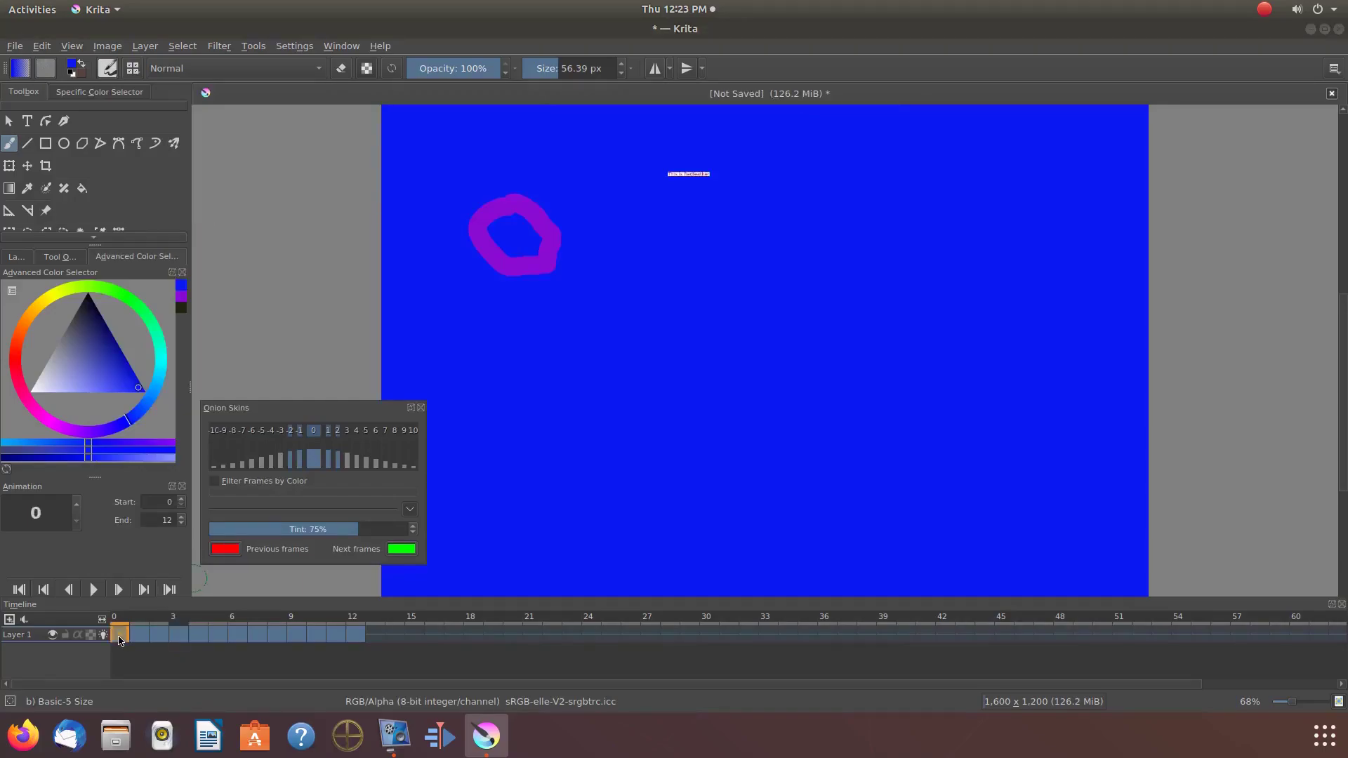
left_click(140, 635)
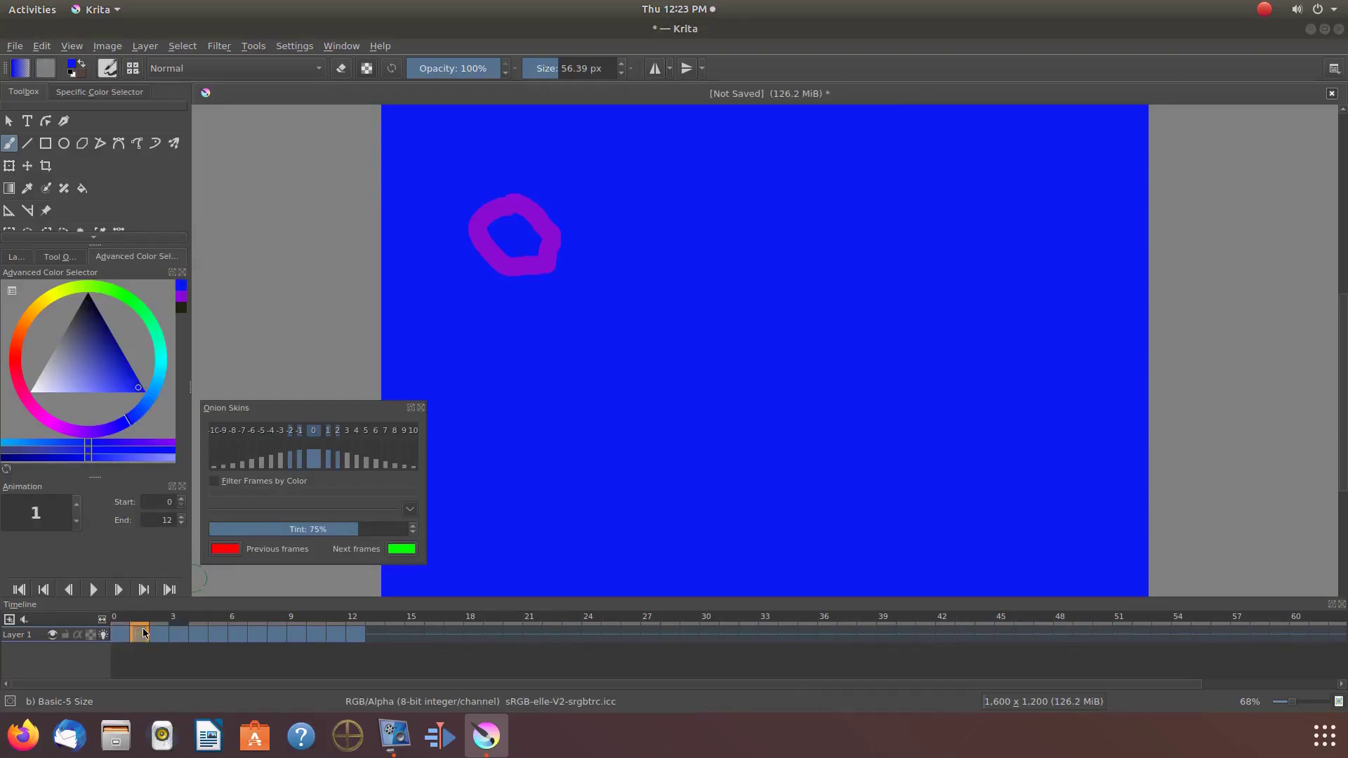
left_click(158, 634)
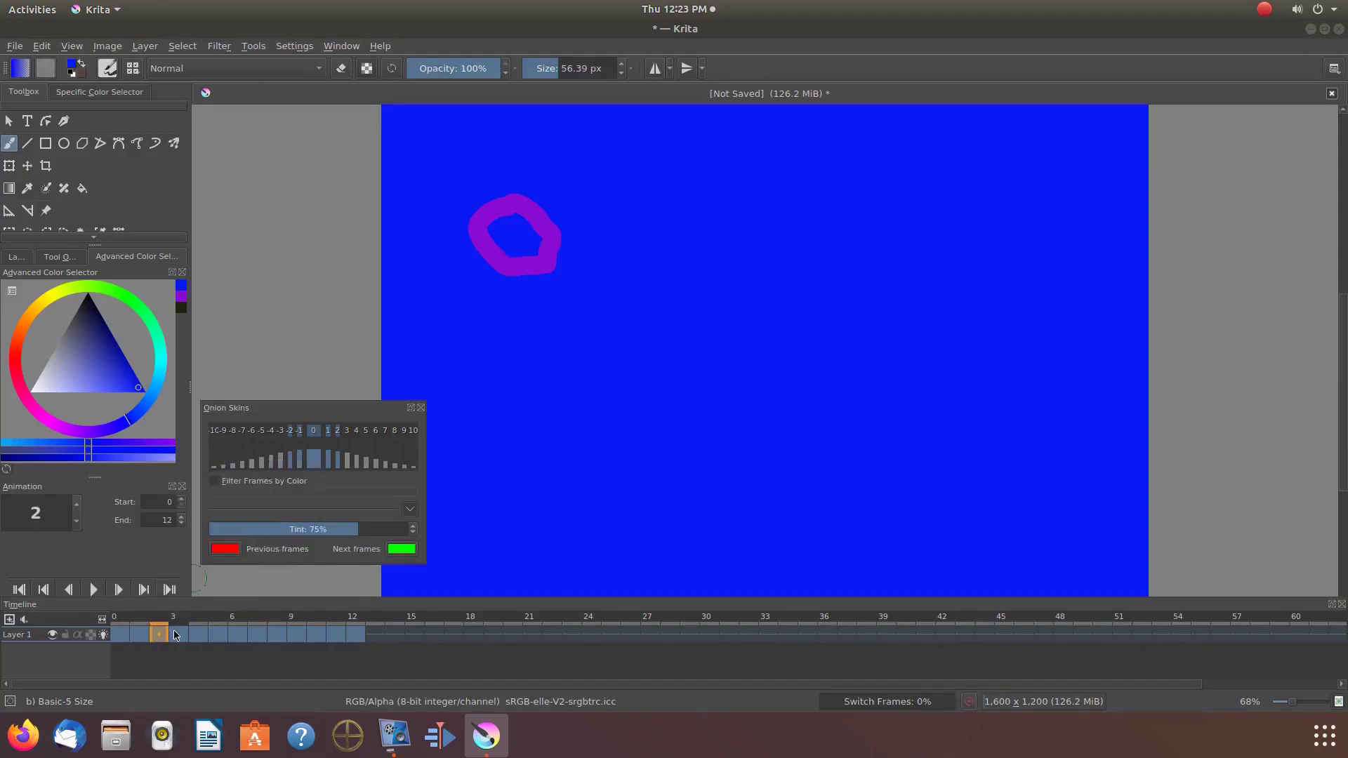
left_click(180, 635)
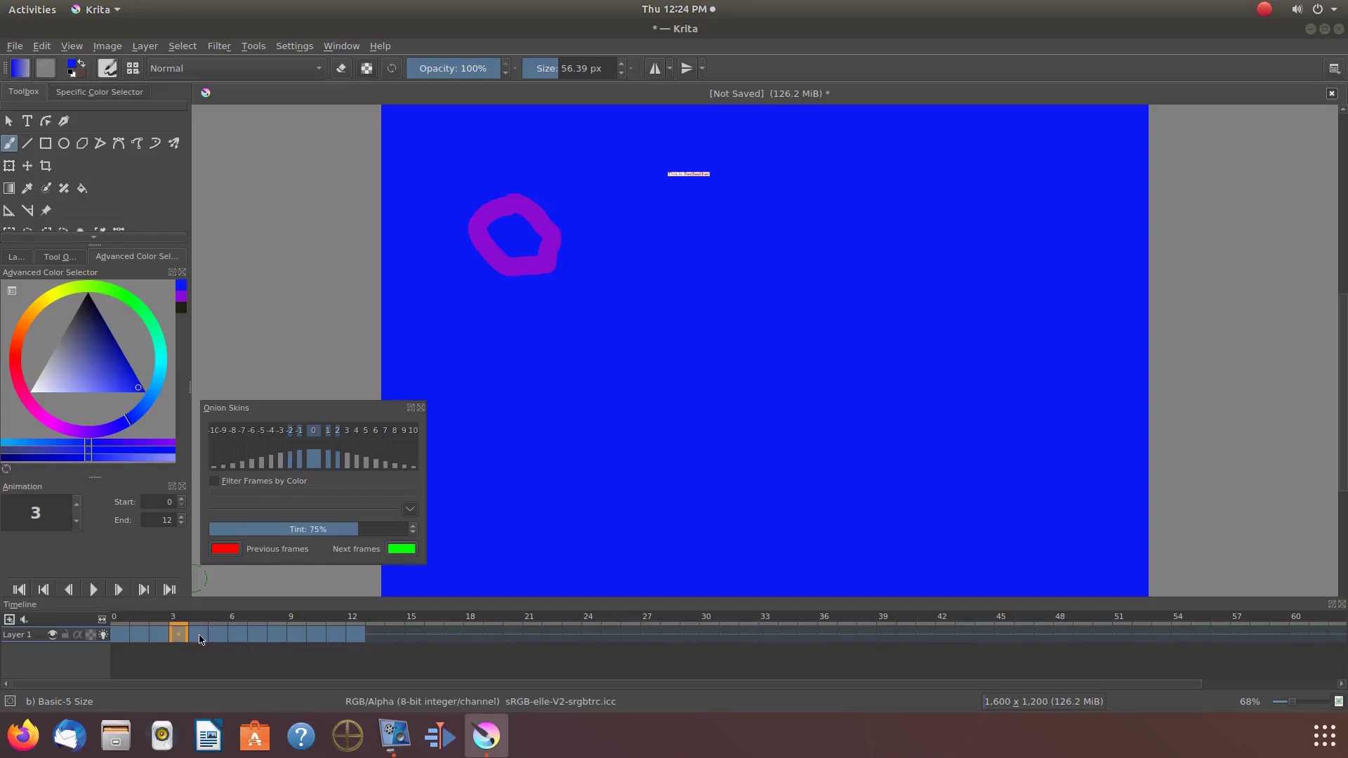
left_click(201, 635)
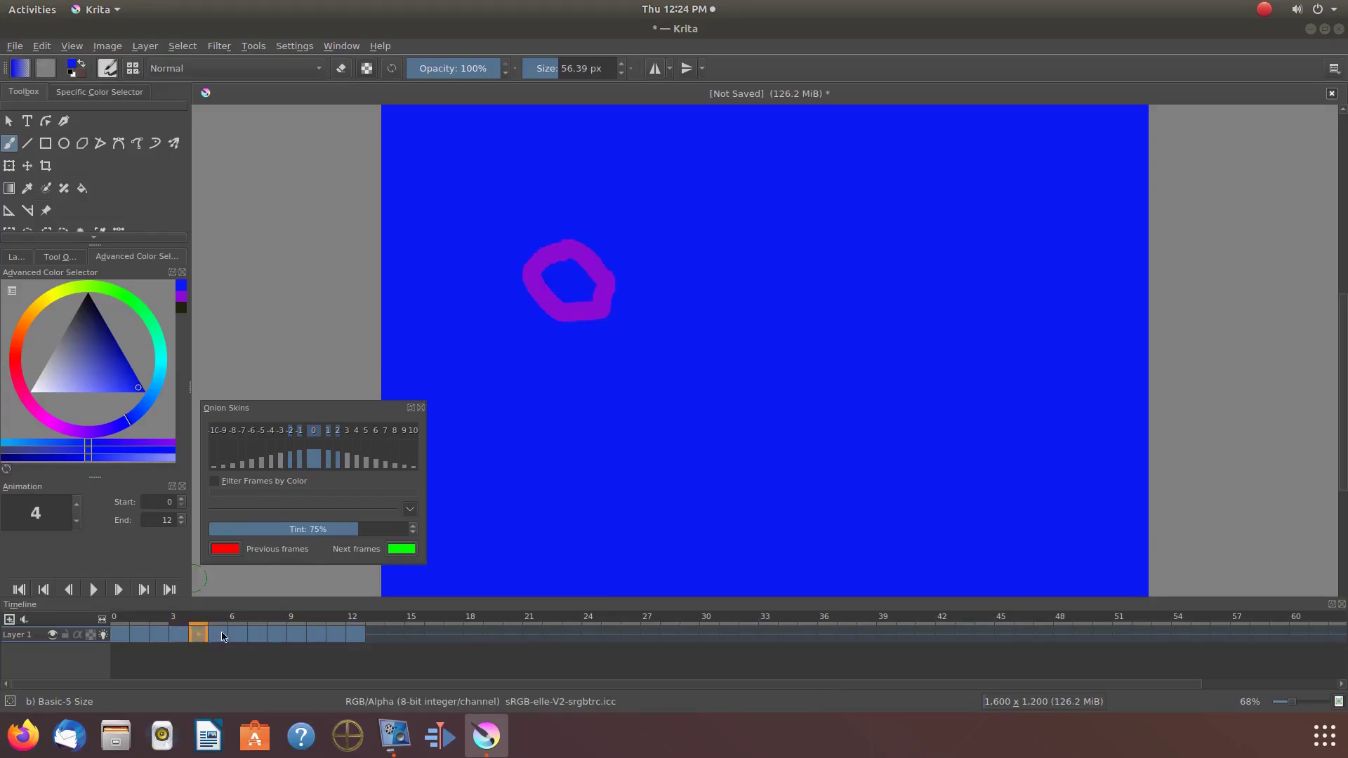
left_click(223, 635)
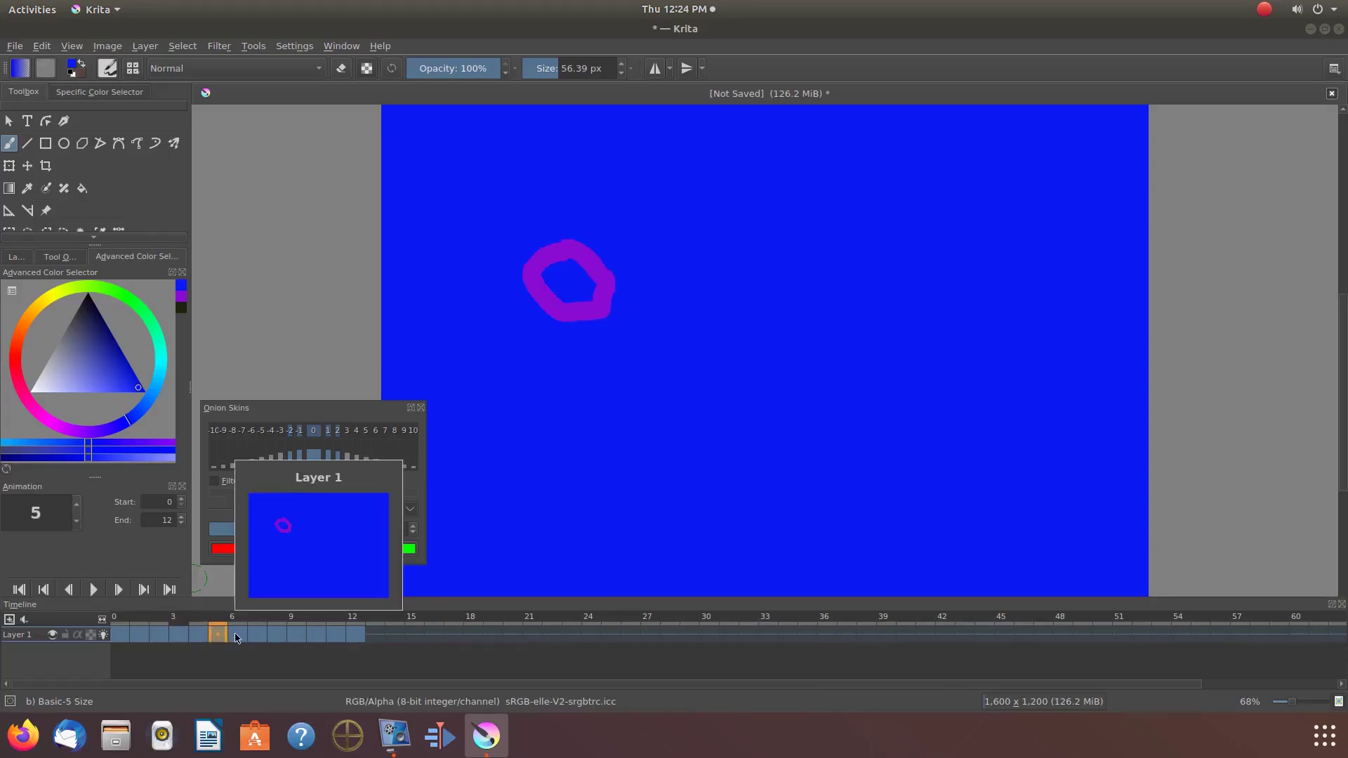
left_click(236, 635)
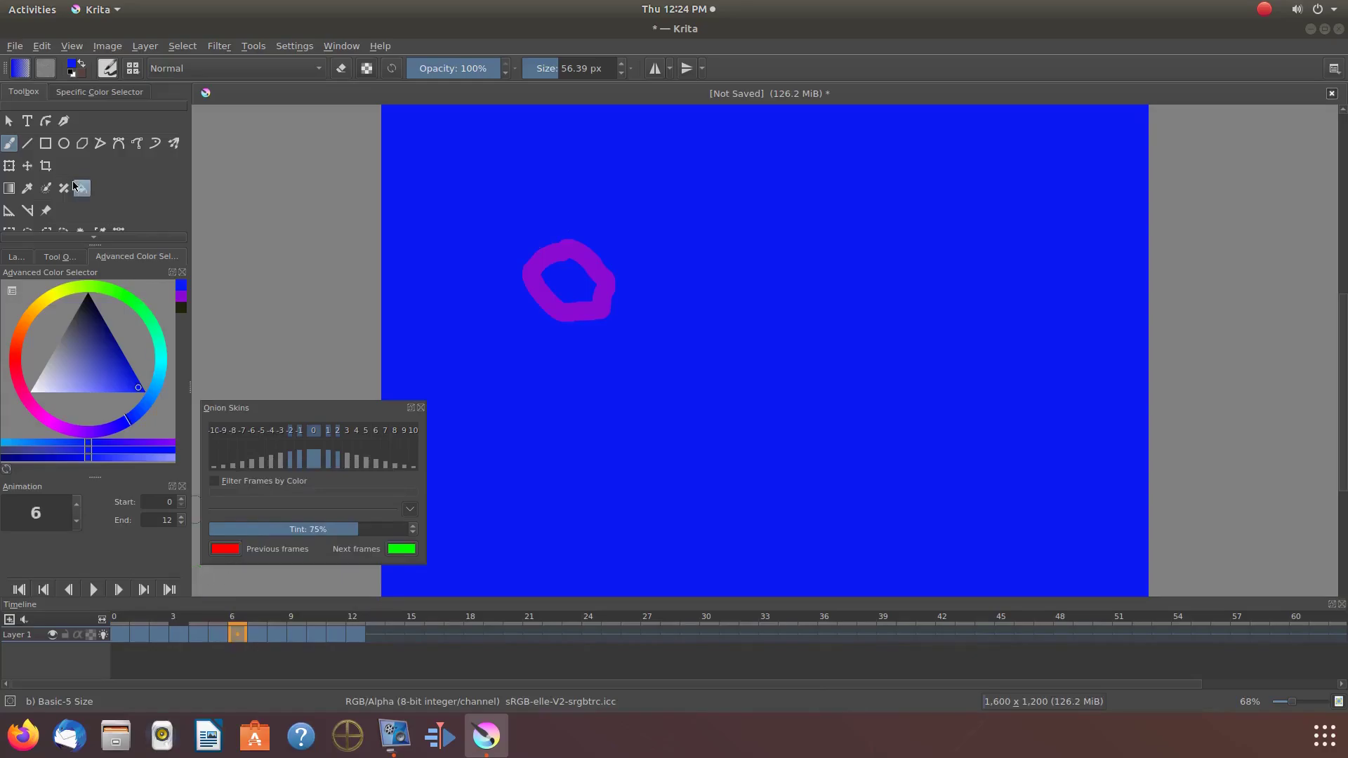
Choose the predefined text tip and stamp it near the top of frame 6
left_click(108, 70)
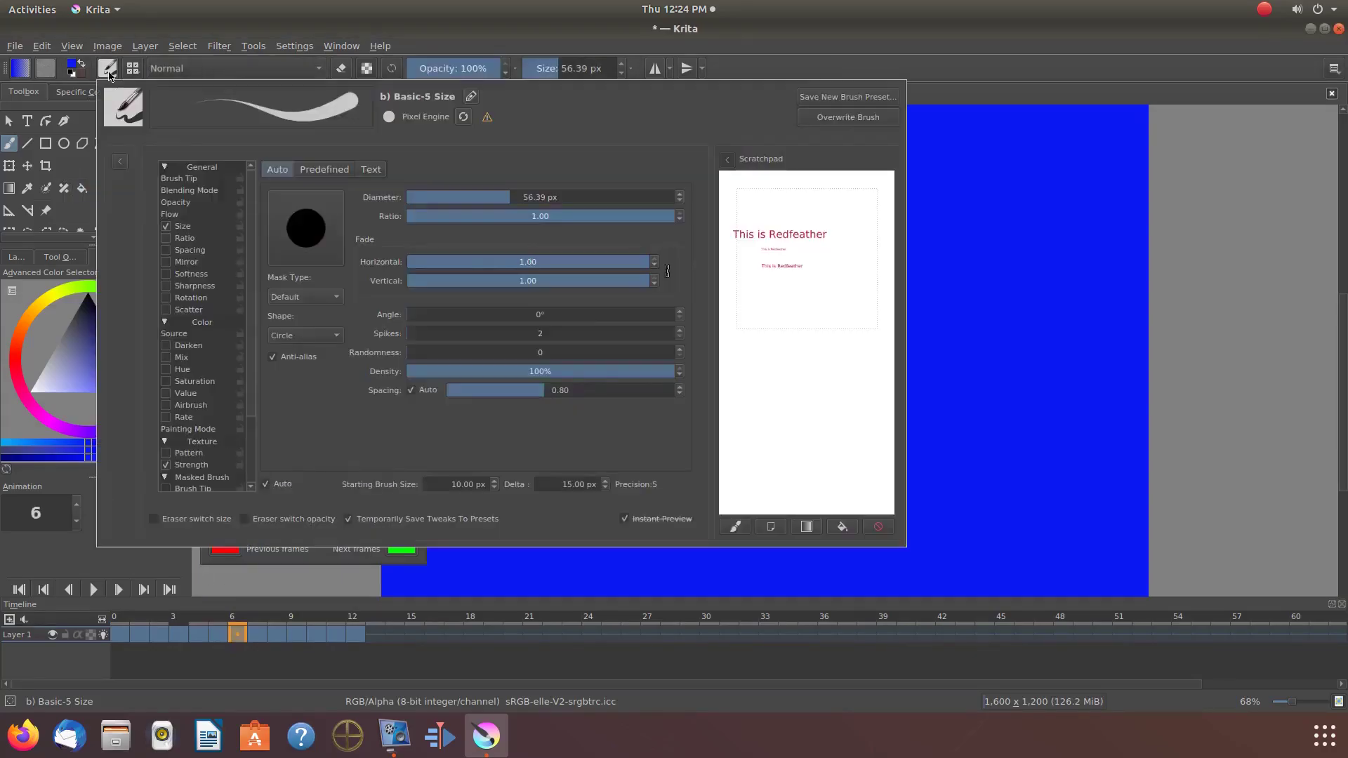
left_click(324, 169)
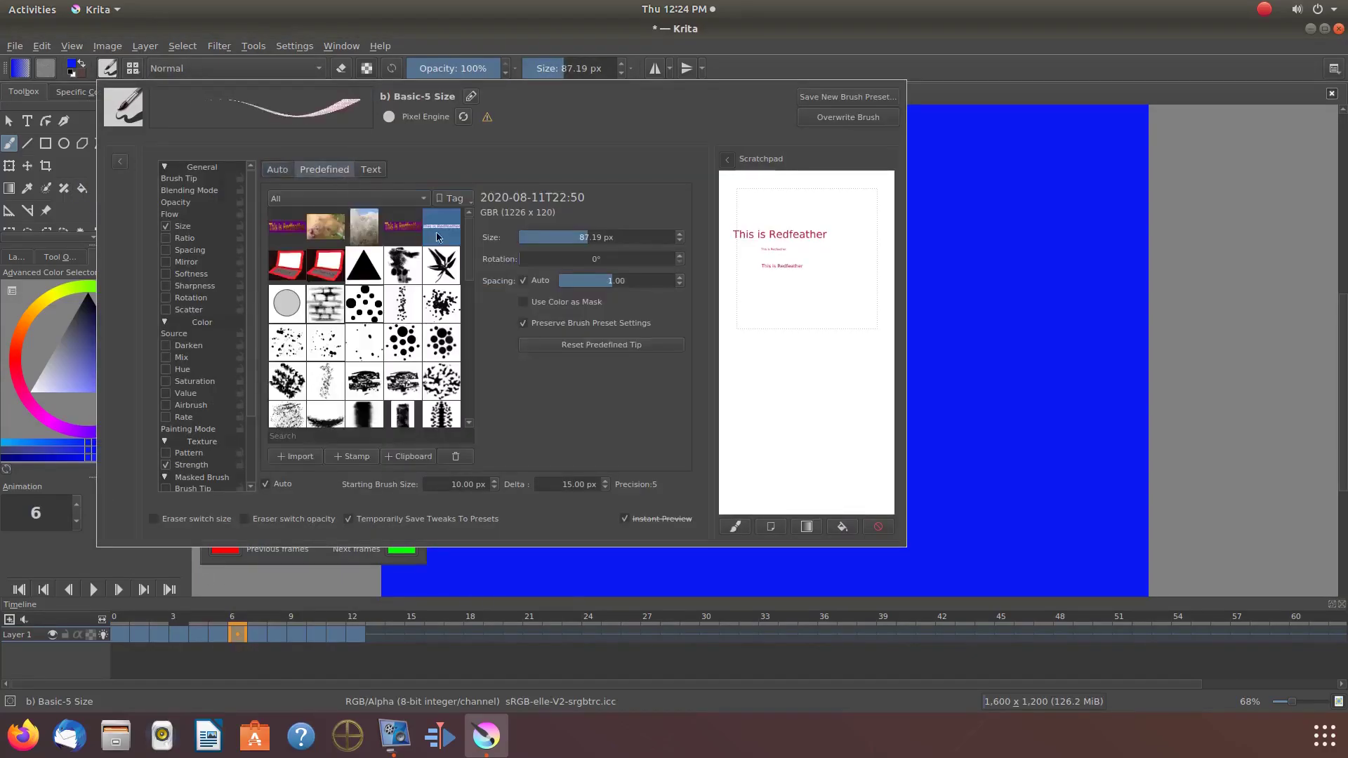
left_click(608, 237)
left_click(696, 175)
mouse_move(32, 634)
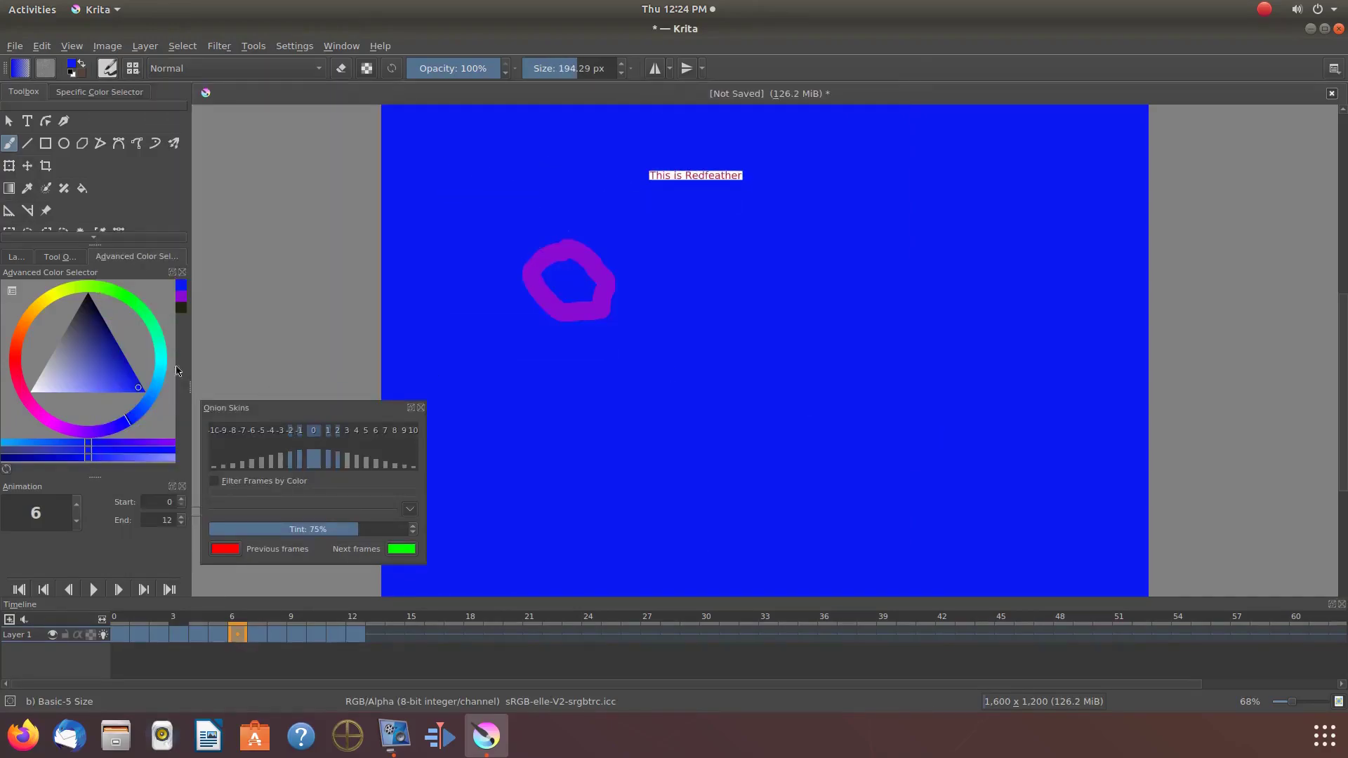
Stamp a larger 'This is Redfeather' text on frame 9
left_click(293, 636)
left_click(108, 69)
left_click(621, 238)
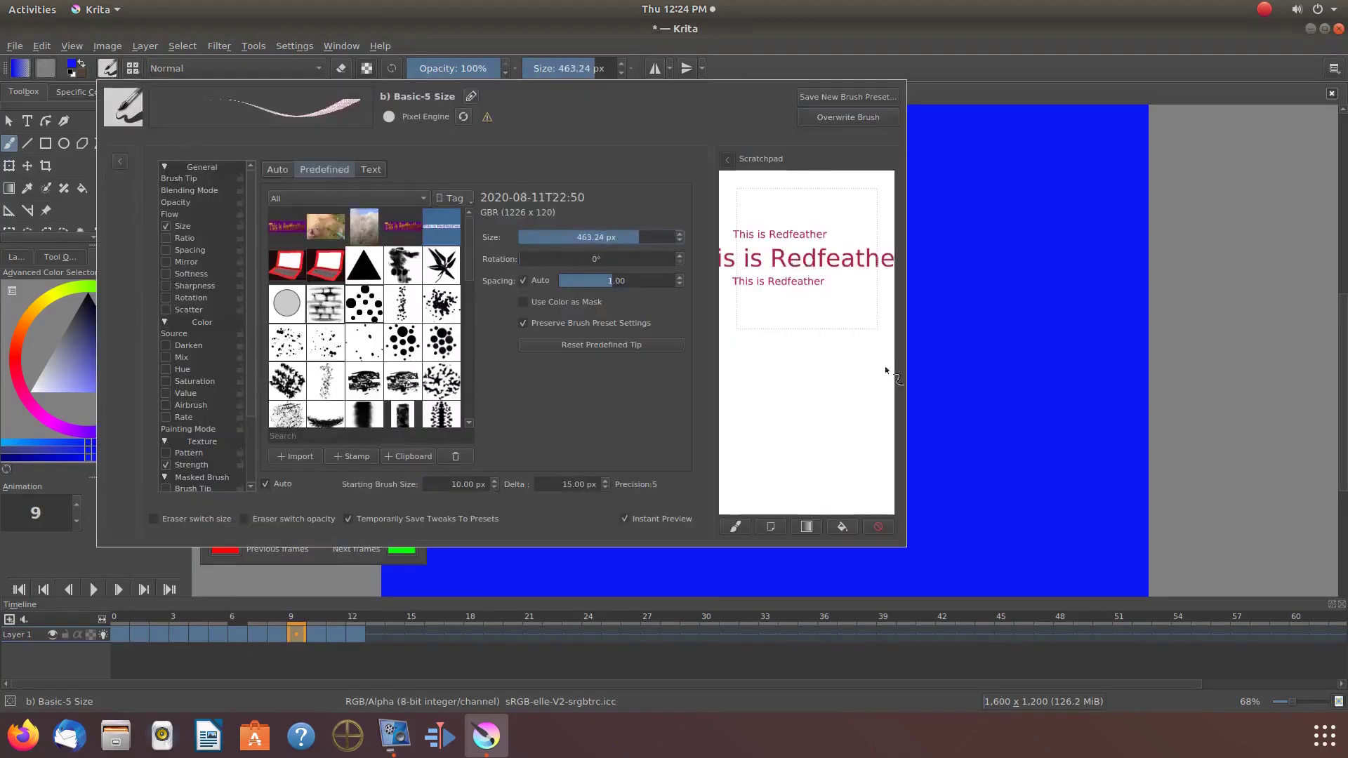
key("Escape")
left_click(756, 221)
Stamp the text at 1000 px on frame 12 and play the animation
left_click(355, 633)
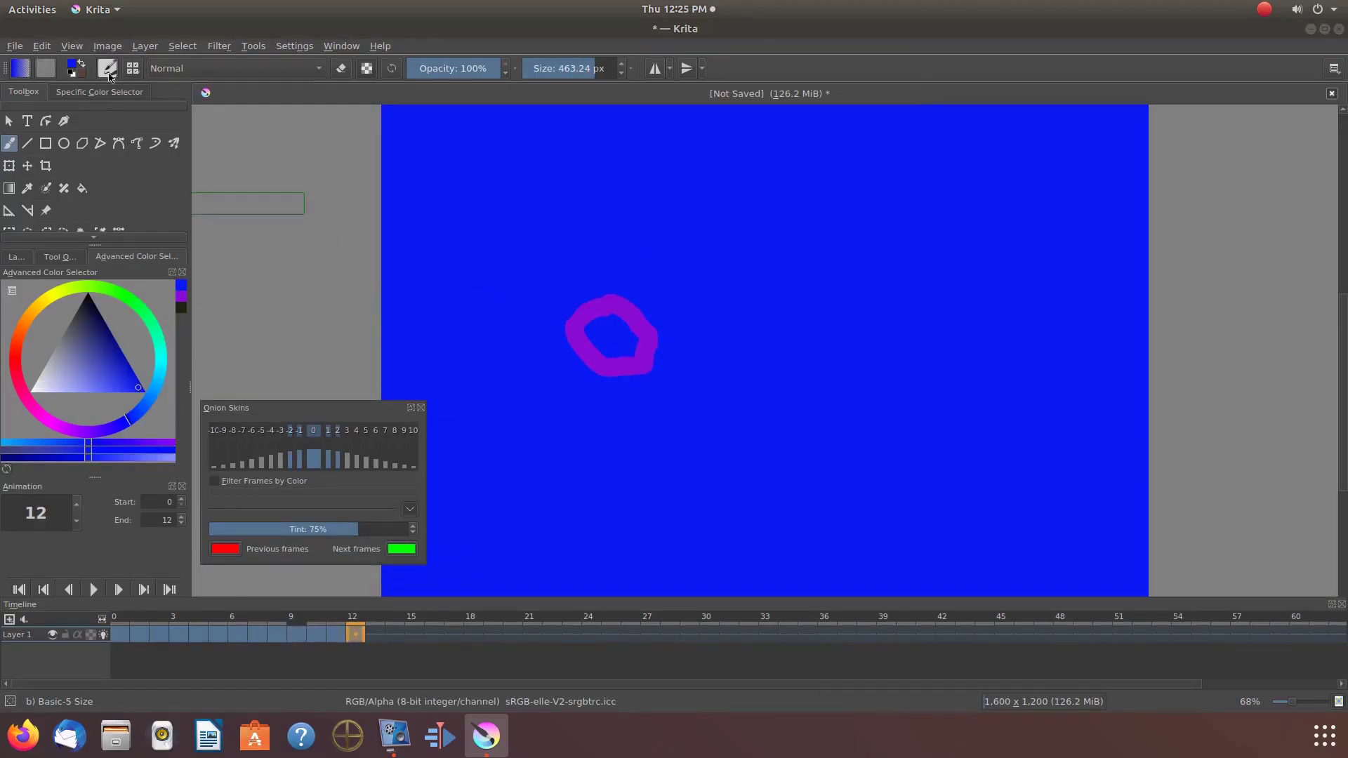
left_click(107, 69)
left_click(662, 238)
left_click_drag(662, 236, 679, 237)
key("Escape")
left_click(801, 210)
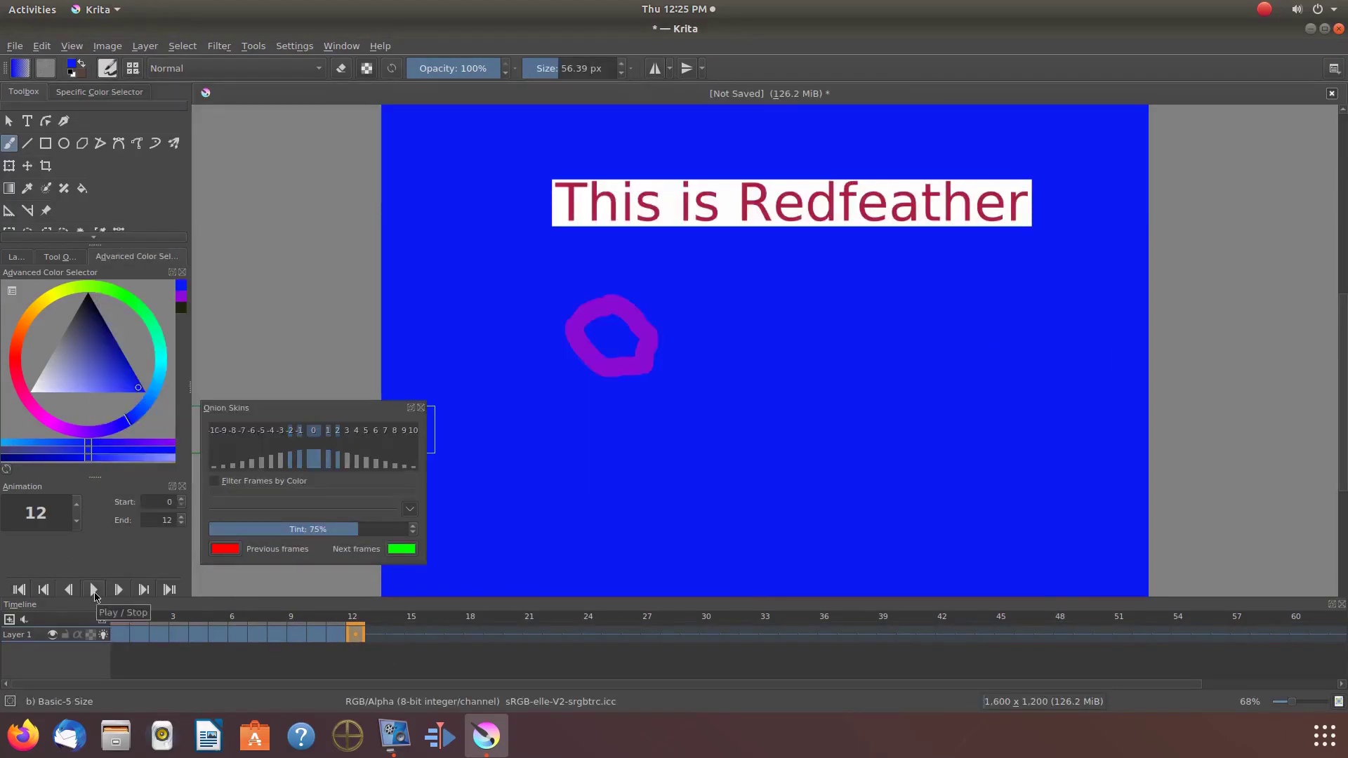
left_click(93, 590)
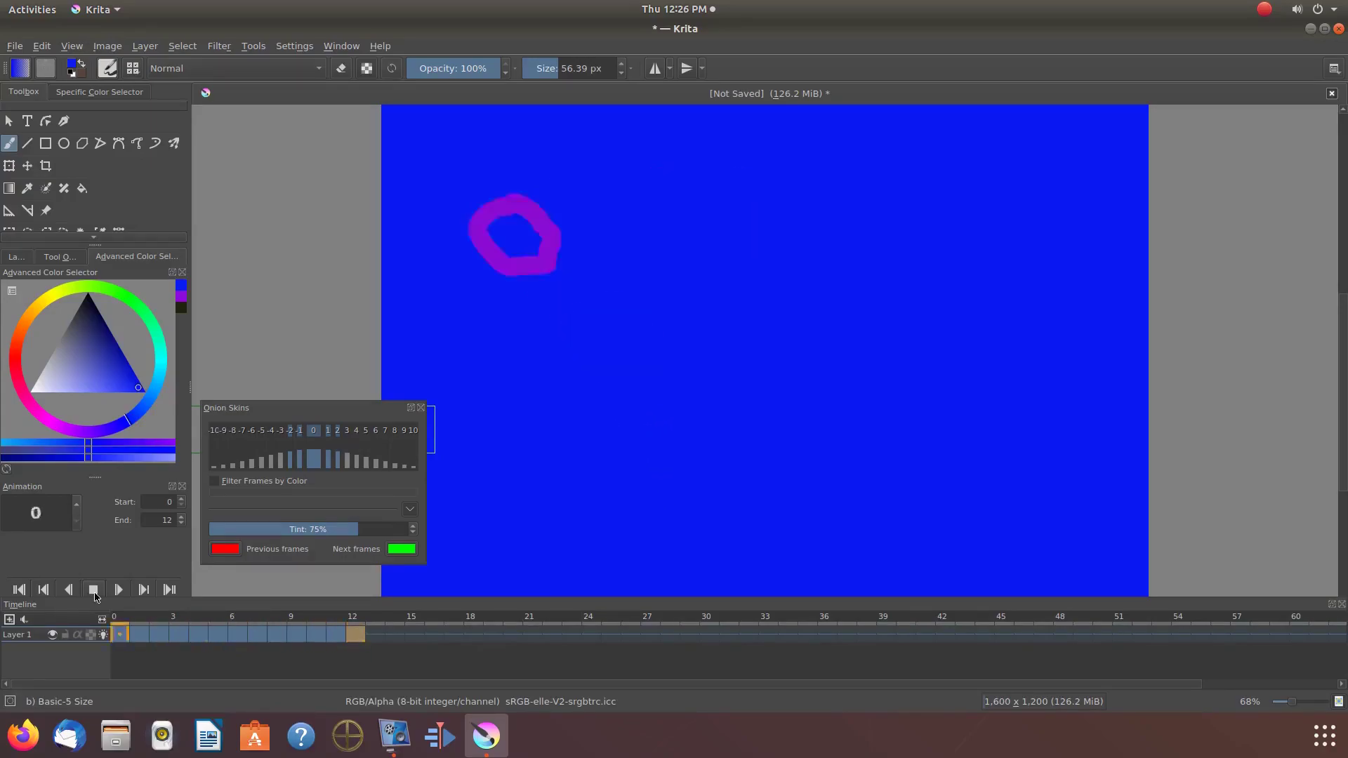
Stop playback and replay the animation from frame 3
left_click(93, 590)
left_click(180, 637)
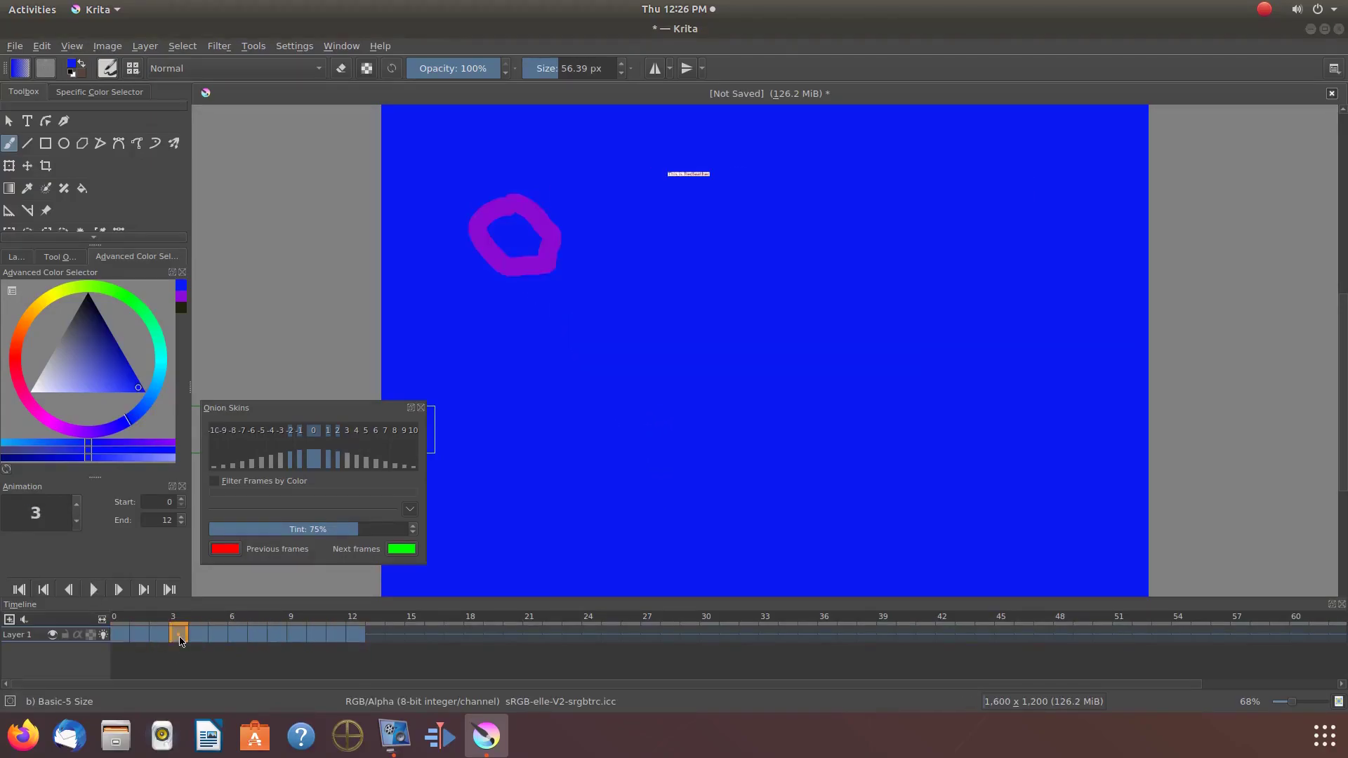
left_click(93, 589)
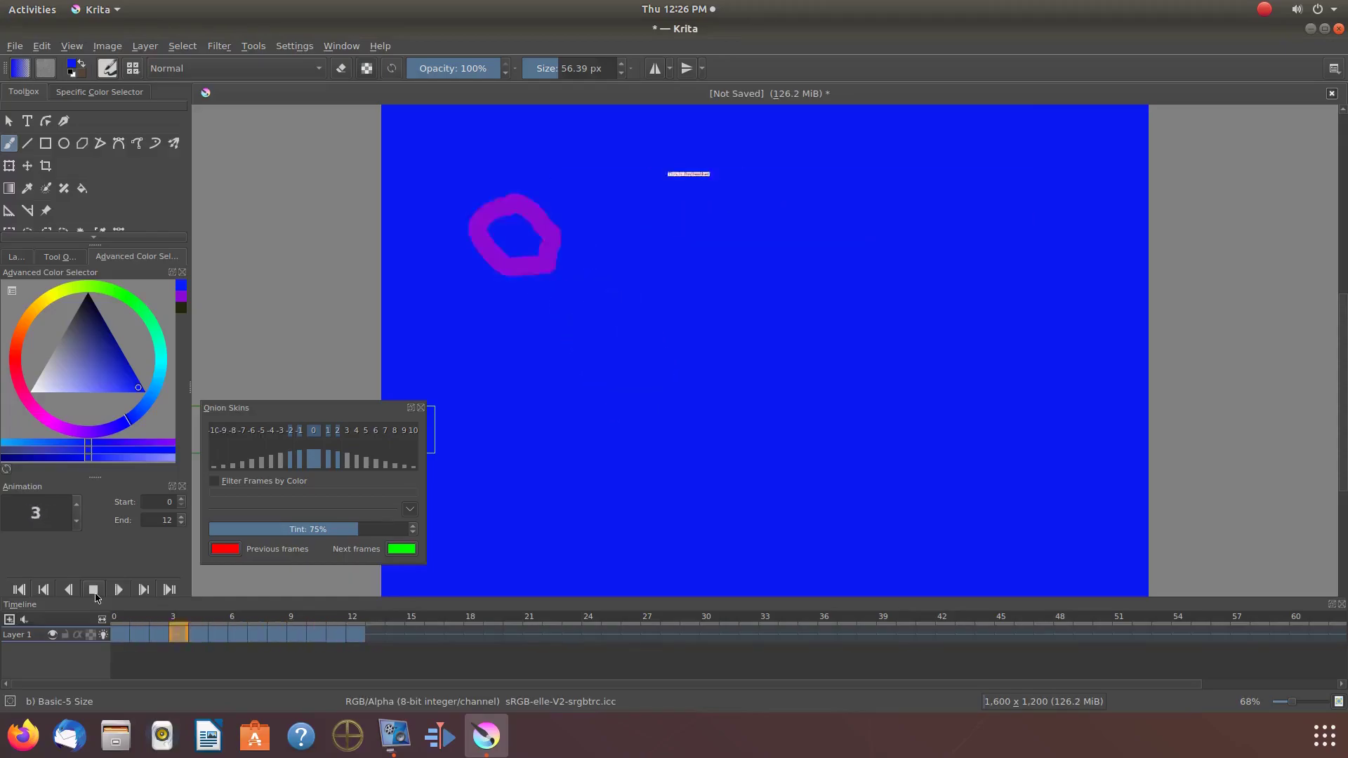
left_click(94, 590)
Set the animation End to 18 and add frames after frame 12
double_click(167, 518)
type("18")
left_click(352, 633)
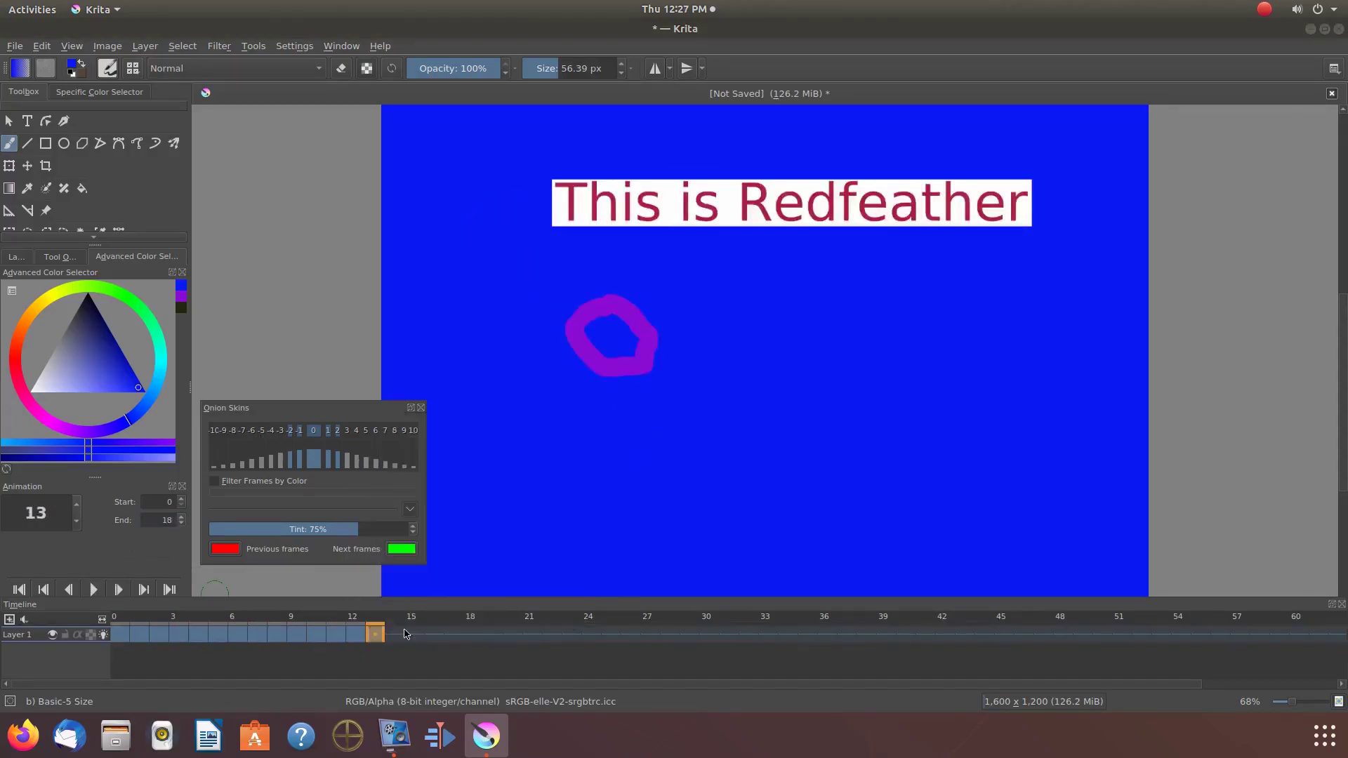
right_click(410, 634)
left_click(433, 634)
right_click(474, 635)
key("Escape")
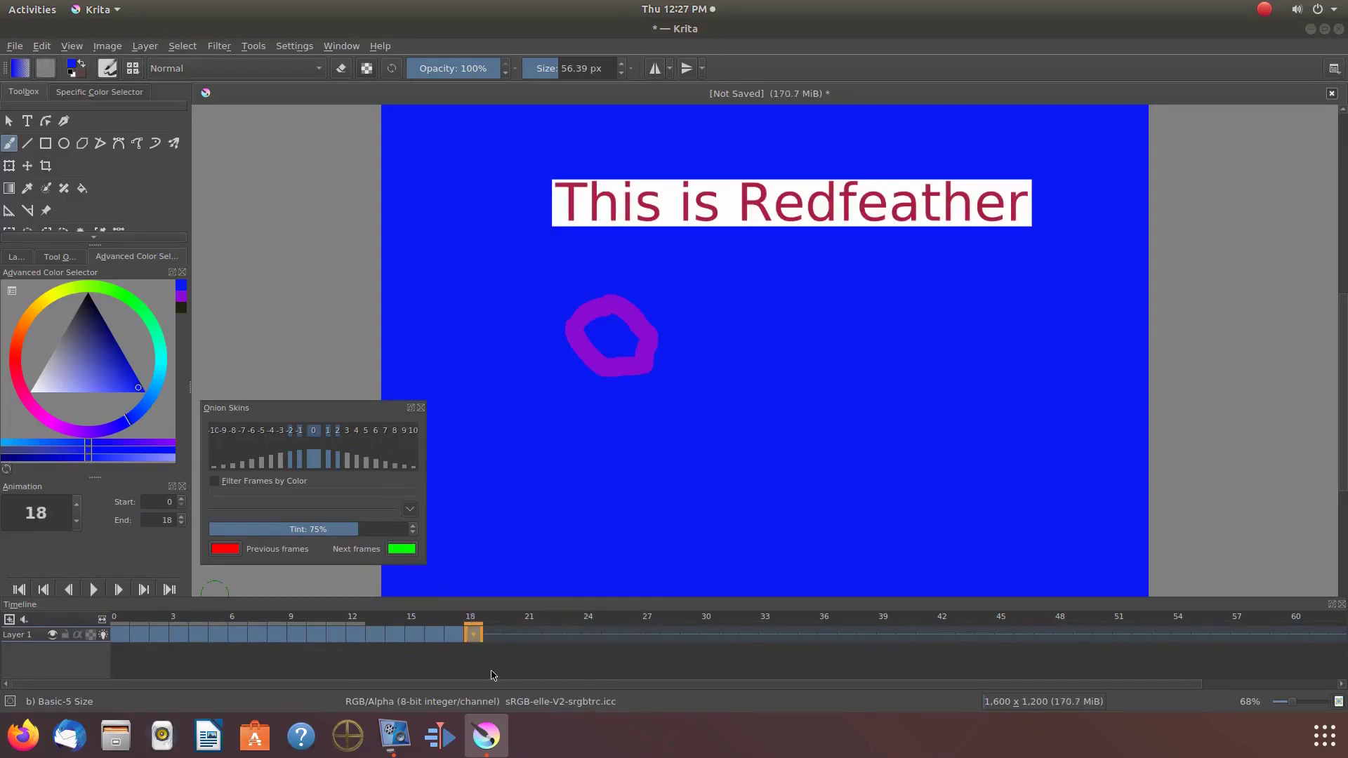
Extend the animation to frame 21 and play it back
left_click(119, 589)
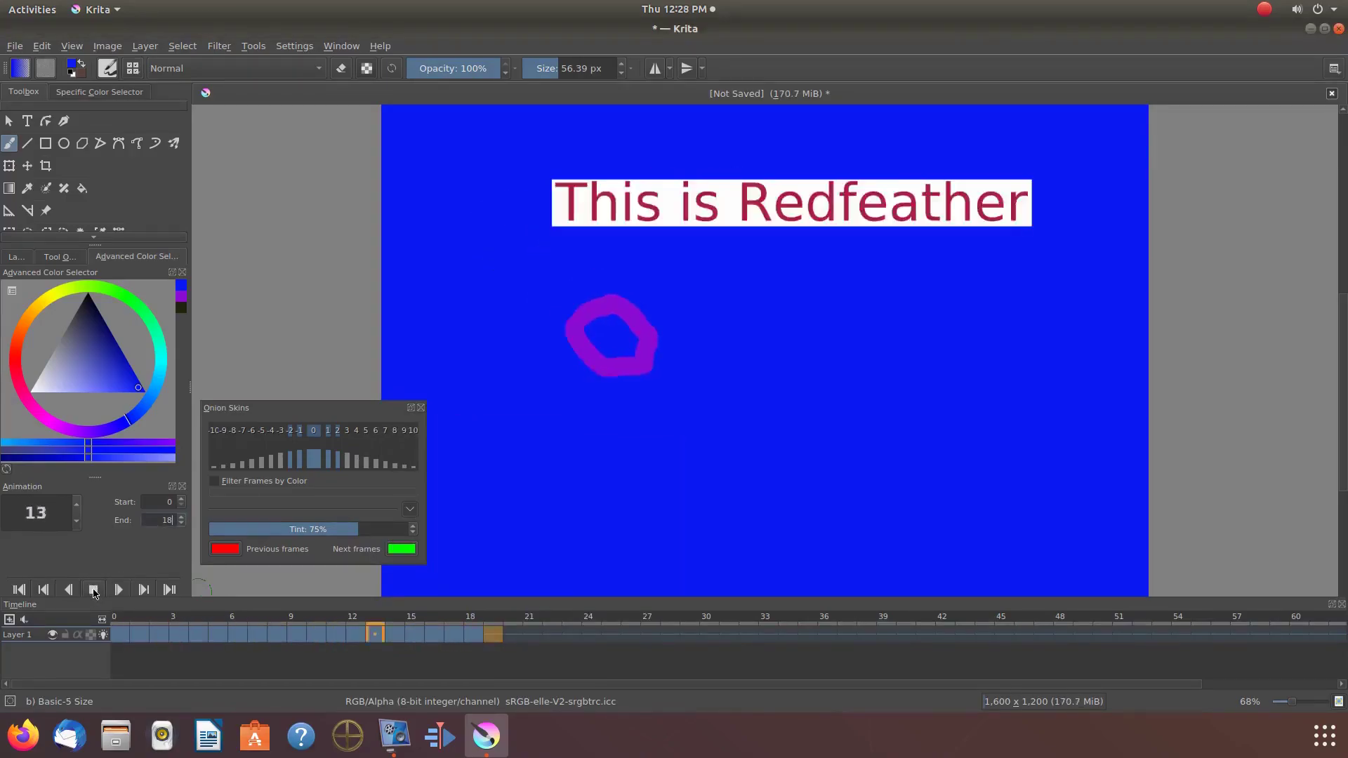
left_click(93, 590)
left_click(471, 635)
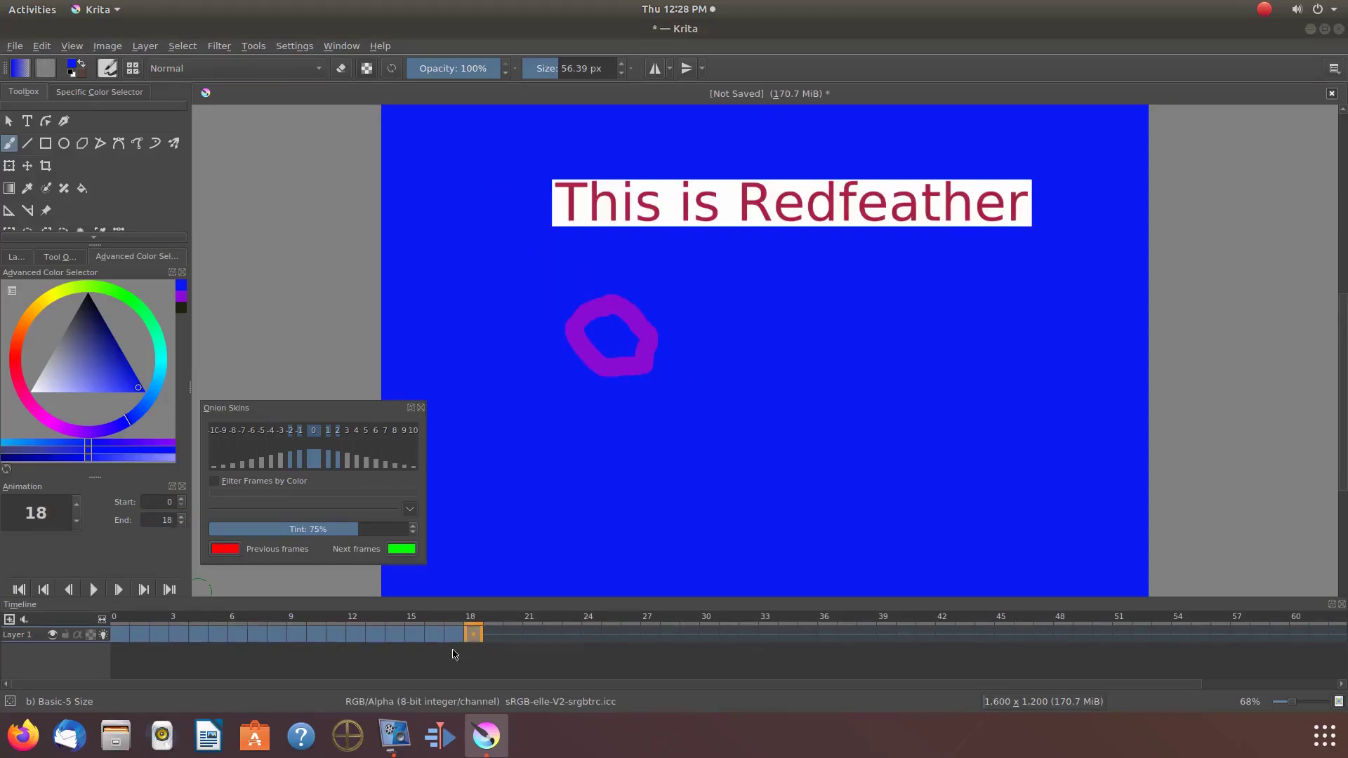
left_click(513, 635)
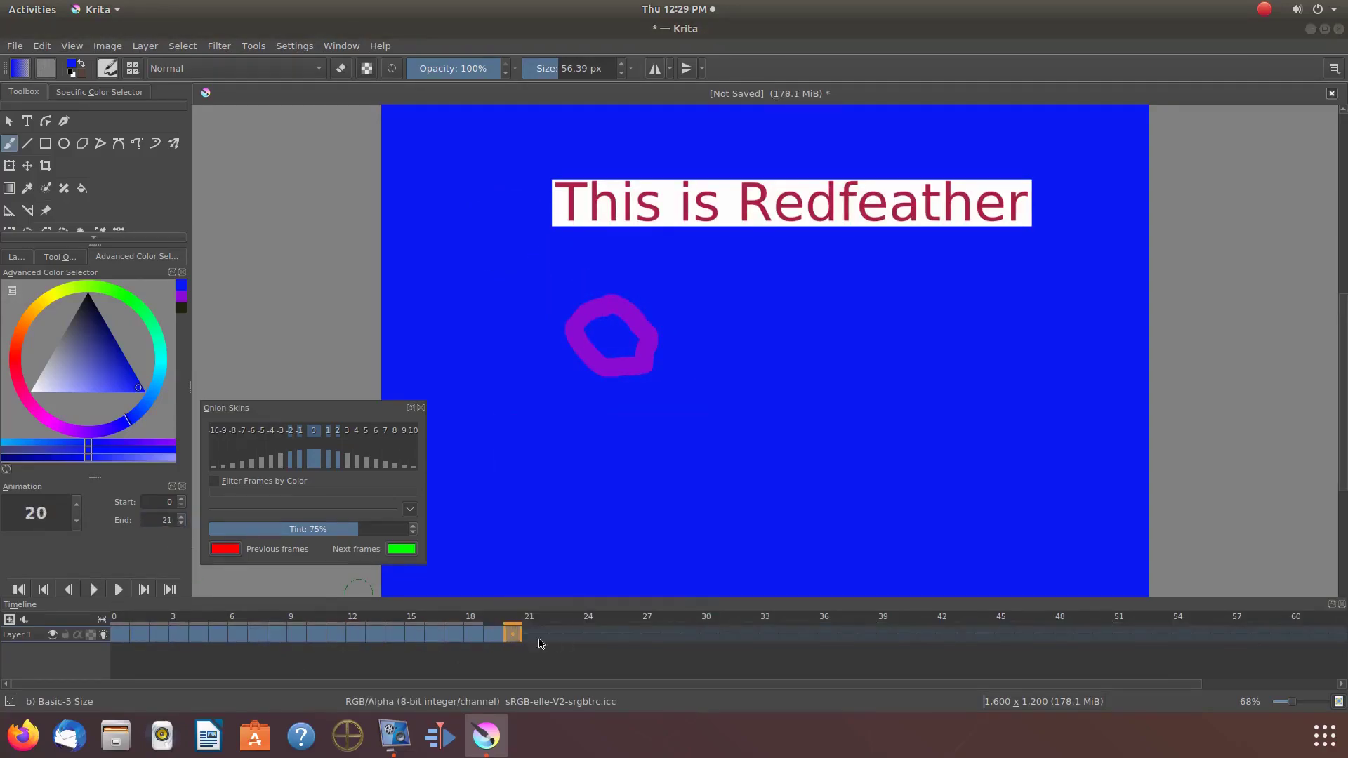
left_click(93, 590)
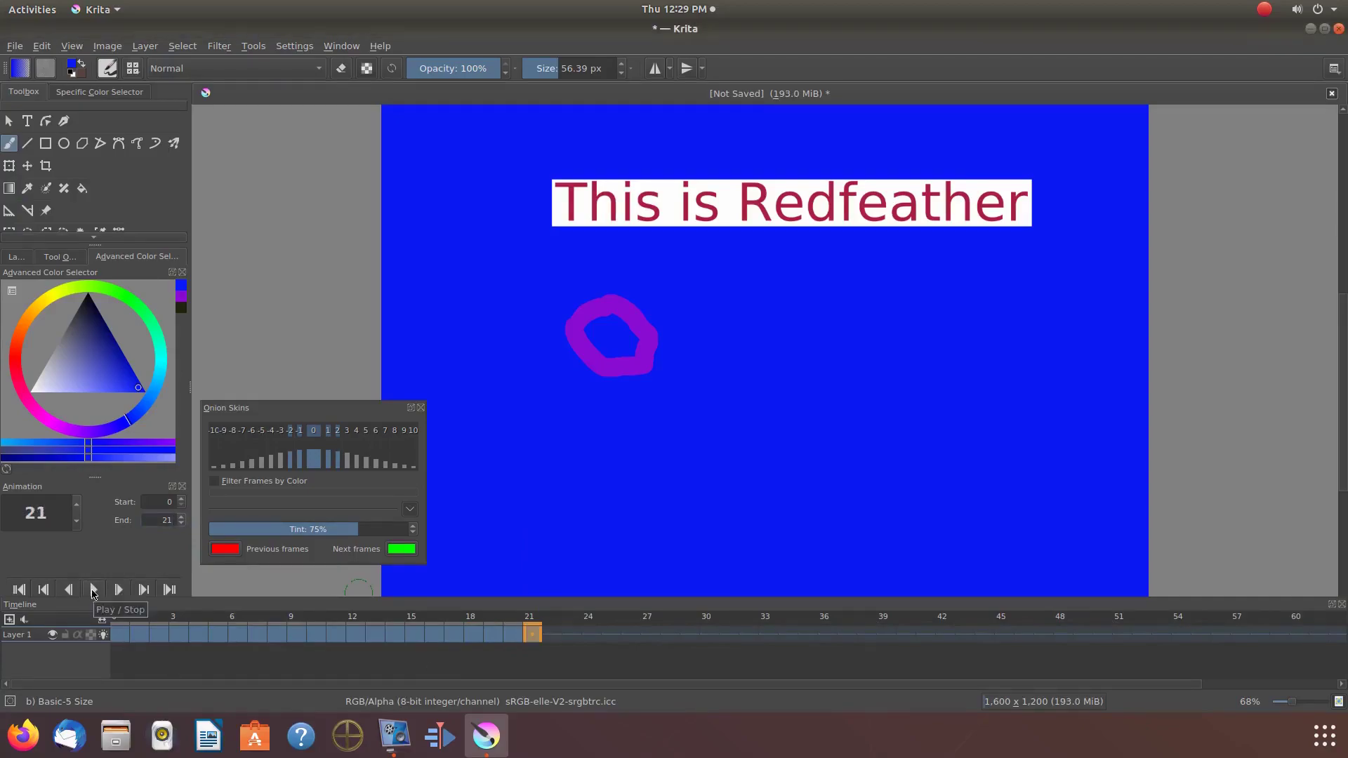
left_click(93, 589)
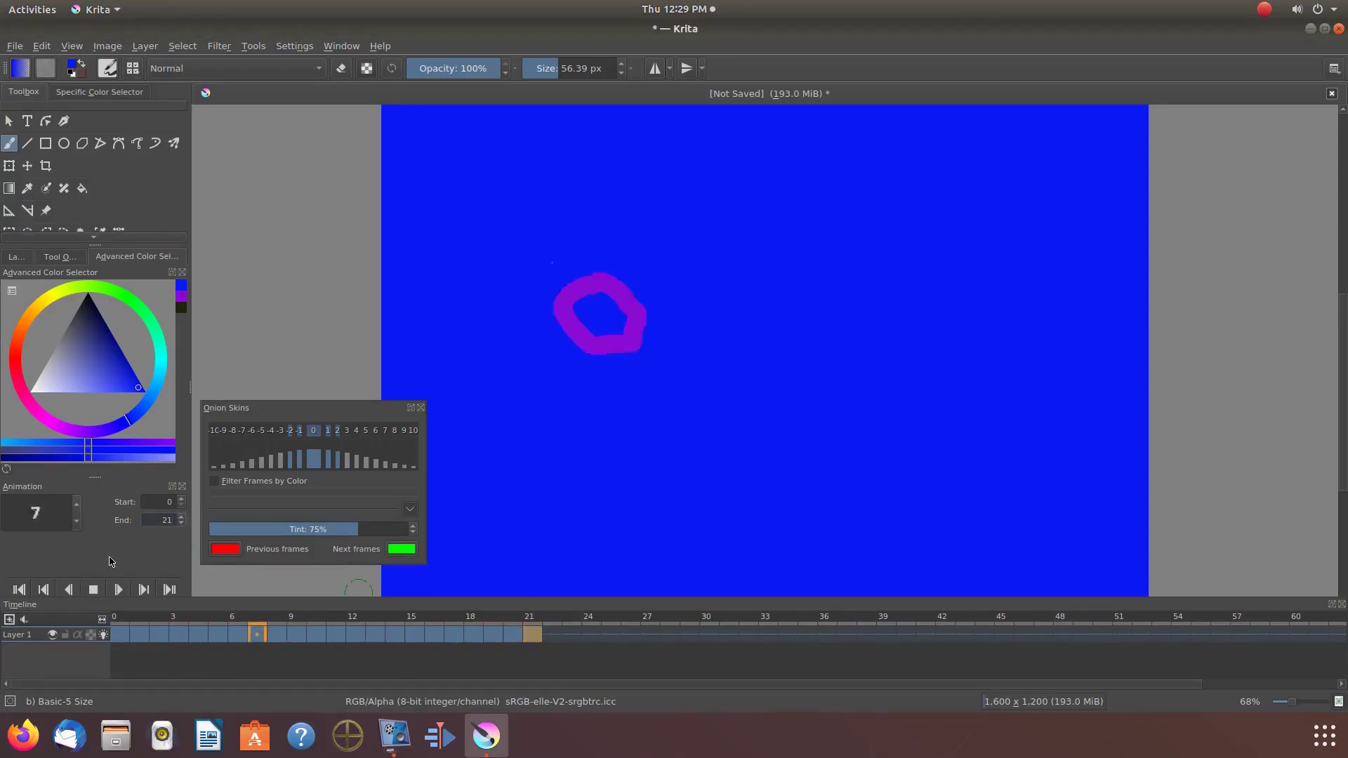
left_click(94, 589)
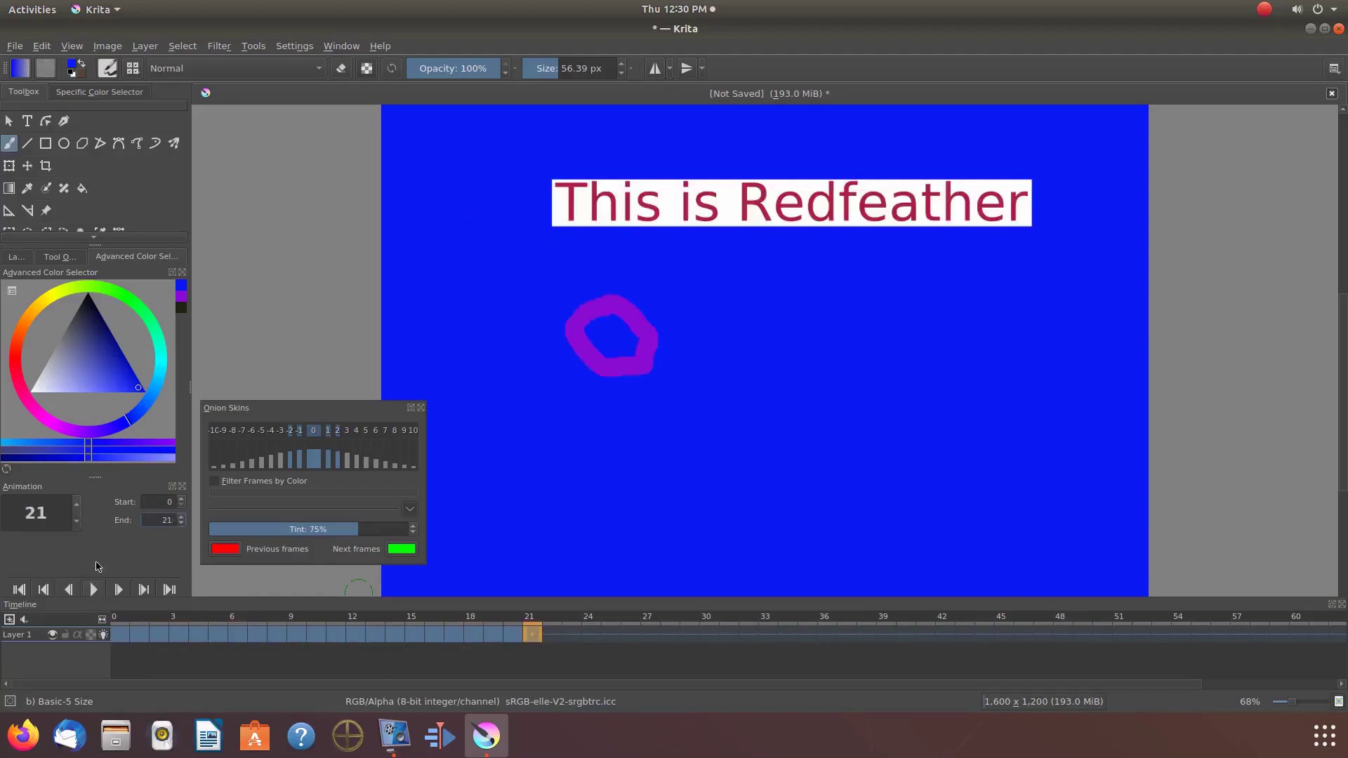
Turn off Layer 1's onion skinning and scrub back through earlier frames
left_click(18, 258)
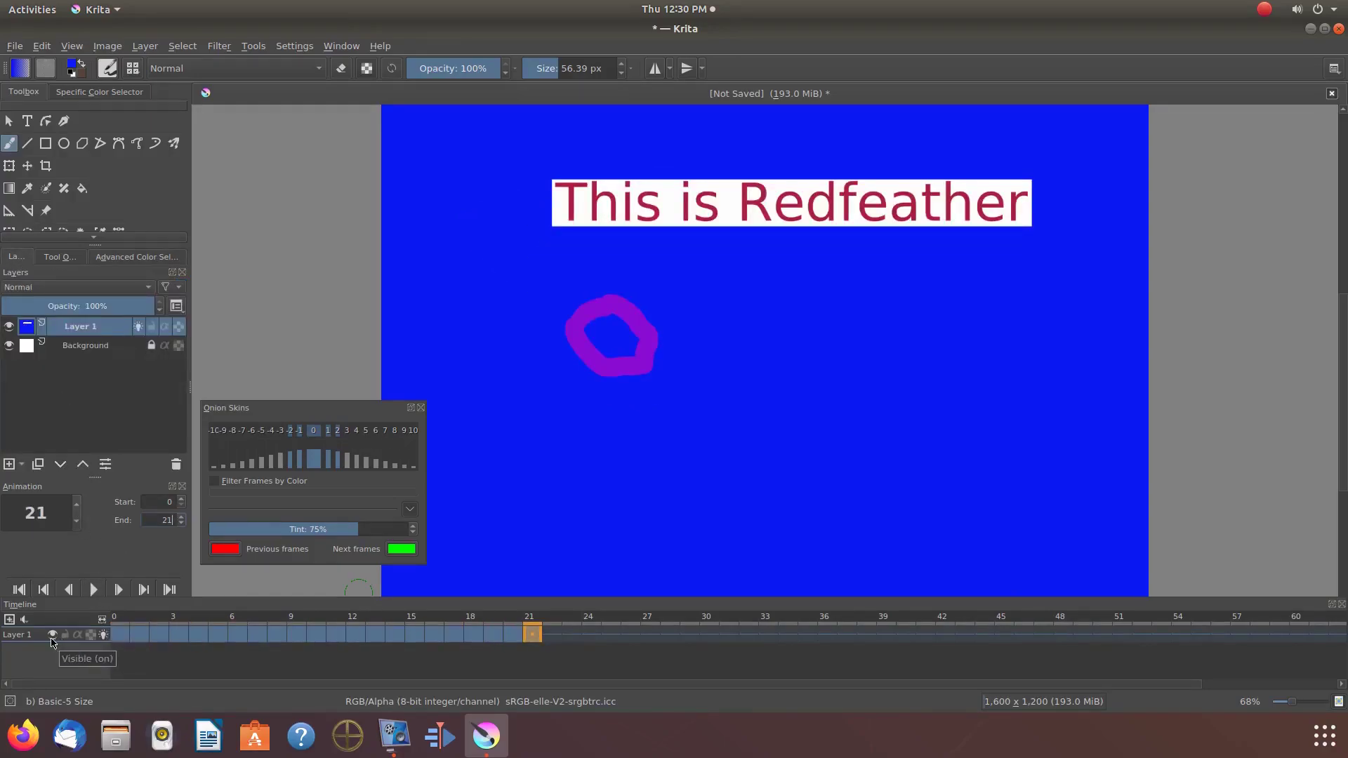
left_click(102, 635)
left_click_drag(176, 633, 355, 640)
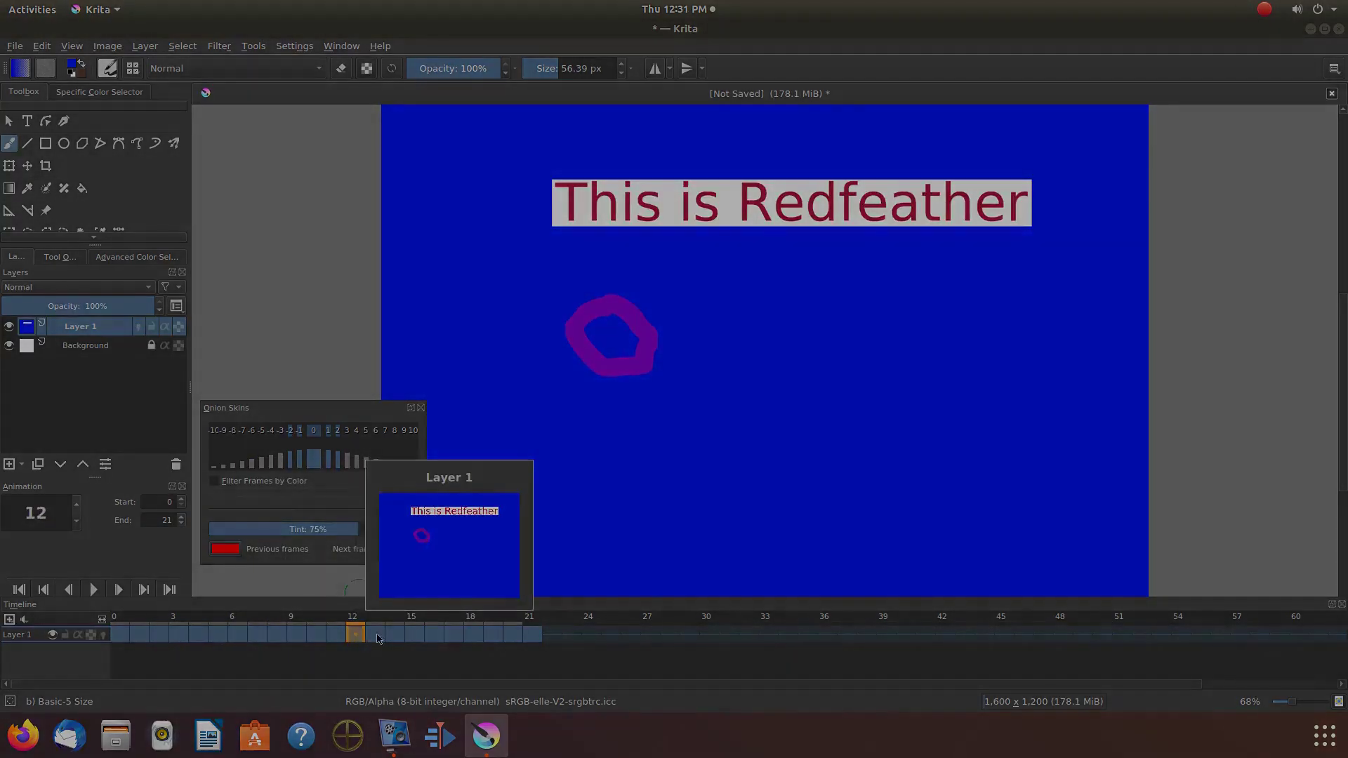